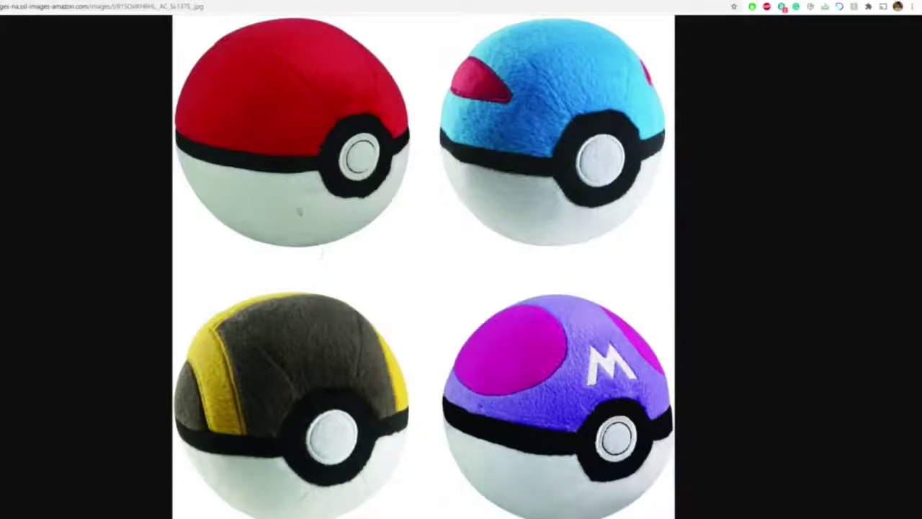
# Look over the 3D Printing & Designing Intermediate Level class page and switch to the empty Tinkercad design
pyautogui.click(219, 0)
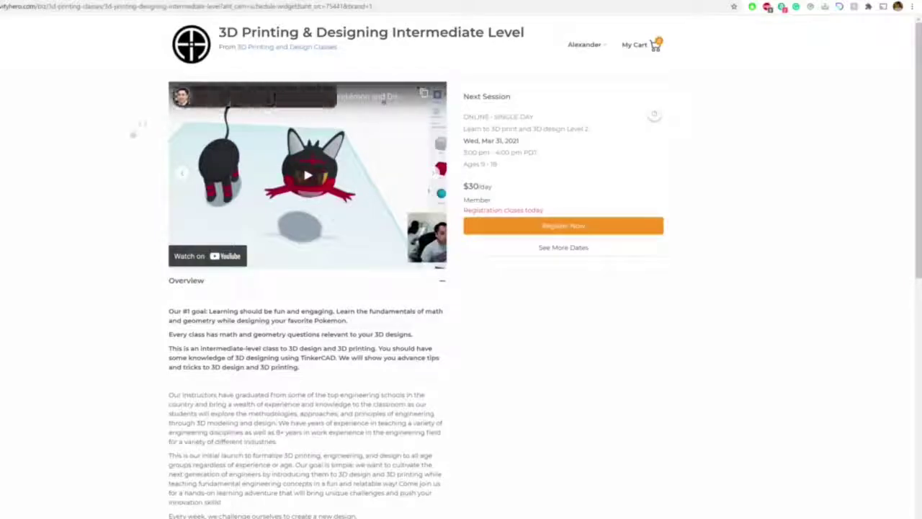
pyautogui.scroll(-2, 103, 170)
pyautogui.scroll(2, 103, 170)
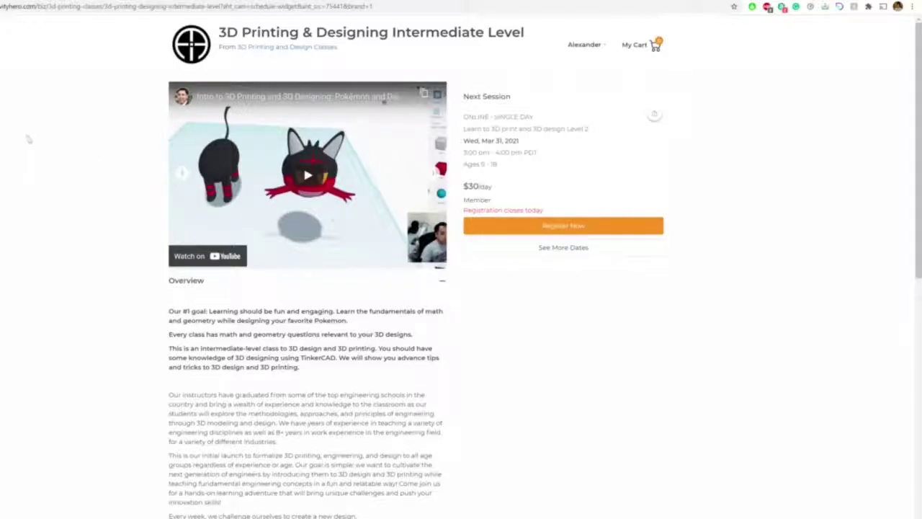
pyautogui.hotkey('ctrl', 'Tab')
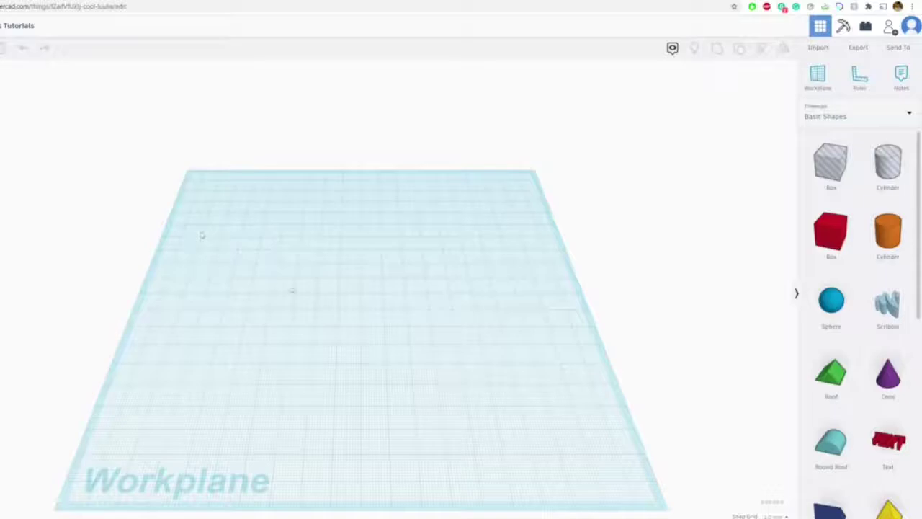
# Add a half sphere to the workplane, raise it 32 mm above the plane and colour it red
pyautogui.moveTo(343, 308); pyautogui.dragTo(395, 303, button='right')
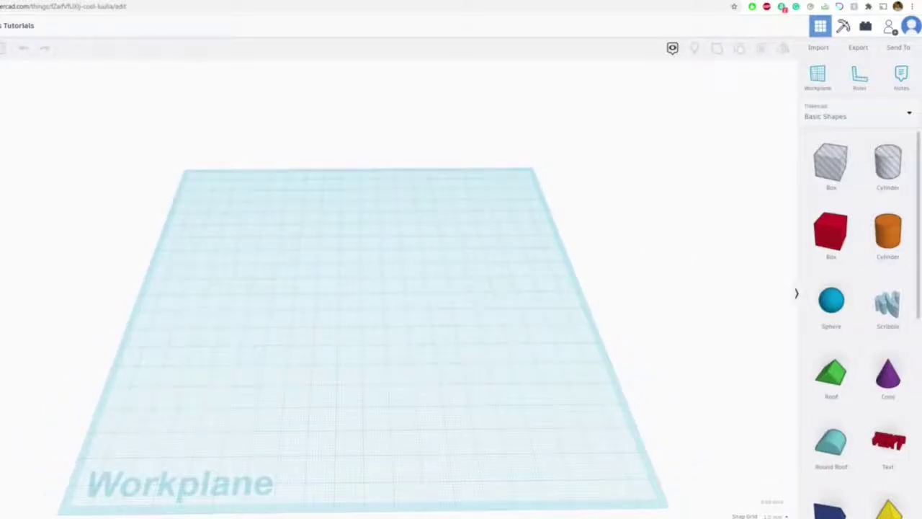
pyautogui.scroll(-5, 879, 230)
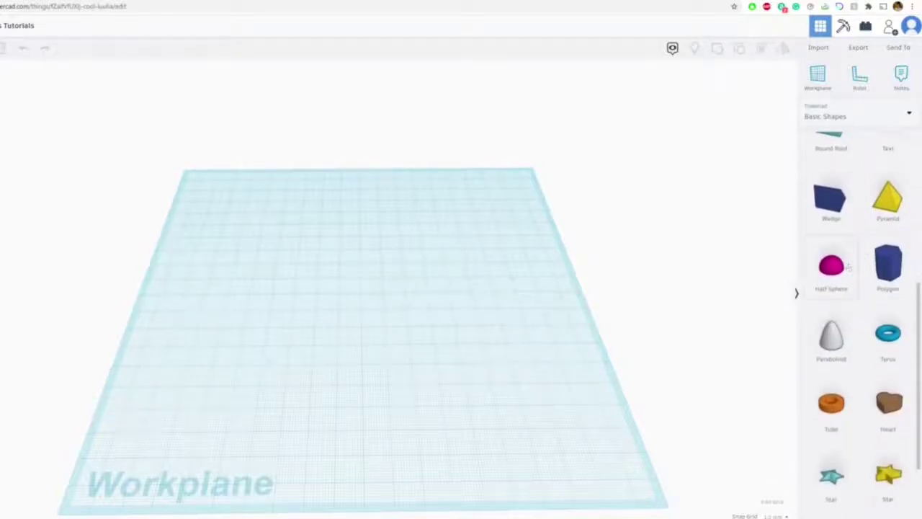
pyautogui.moveTo(831, 265); pyautogui.dragTo(337, 311)
pyautogui.moveTo(355, 266); pyautogui.dragTo(355, 211)
pyautogui.click(712, 108)
pyautogui.click(702, 189)
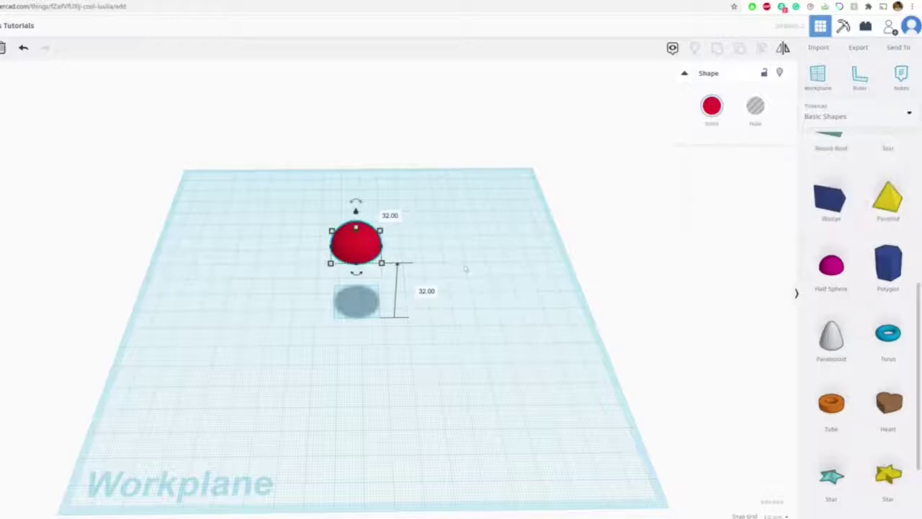
# Duplicate the red half sphere and move the copy 18 mm sideways so it sits beside the original
pyautogui.moveTo(465, 267); pyautogui.dragTo(456, 219, button='right')
pyautogui.scroll(3, 456, 219)
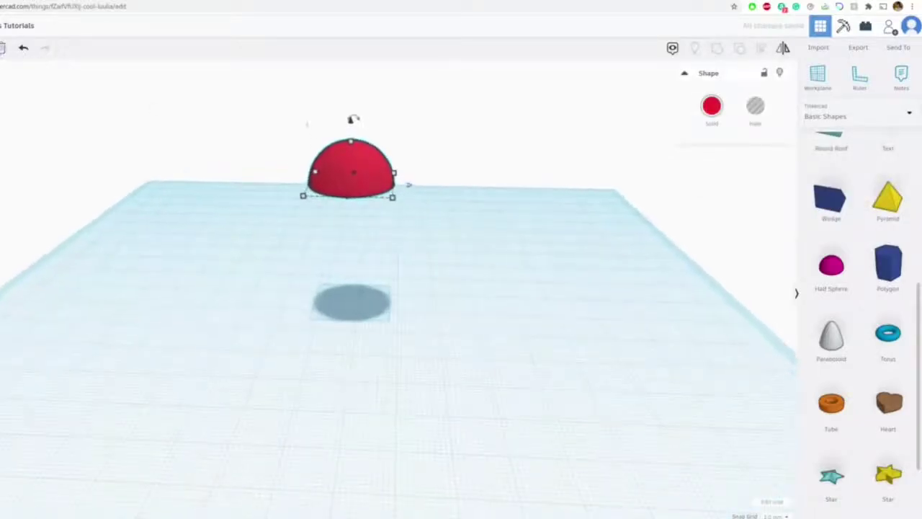
pyautogui.hotkey('ctrl', 'd')
pyautogui.moveTo(484, 152); pyautogui.dragTo(482, 180, button='right')
pyautogui.moveTo(364, 200); pyautogui.dragTo(447, 203)
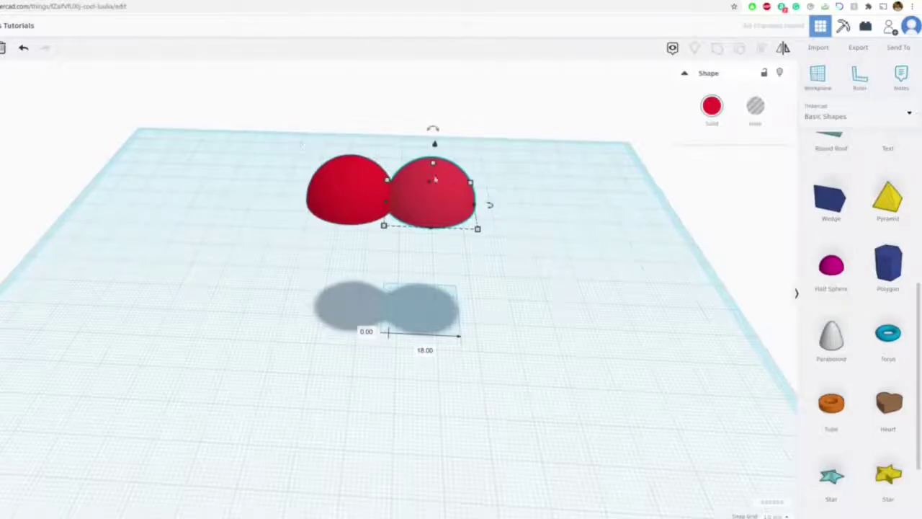
# Colour the duplicated half sphere white
pyautogui.scroll(3, 435, 179)
pyautogui.moveTo(434, 180); pyautogui.dragTo(395, 253, button='middle')
pyautogui.moveTo(436, 195); pyautogui.dragTo(500, 162, button='right')
pyautogui.click(711, 106)
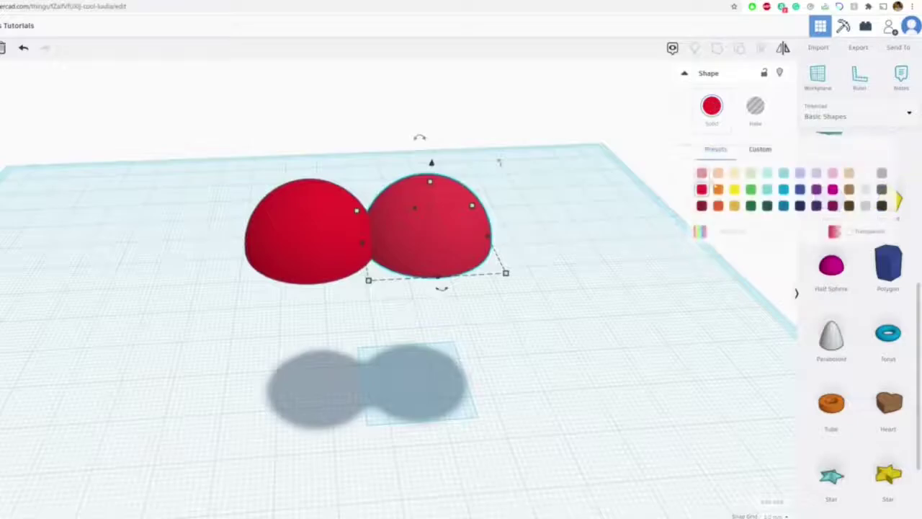
pyautogui.click(865, 173)
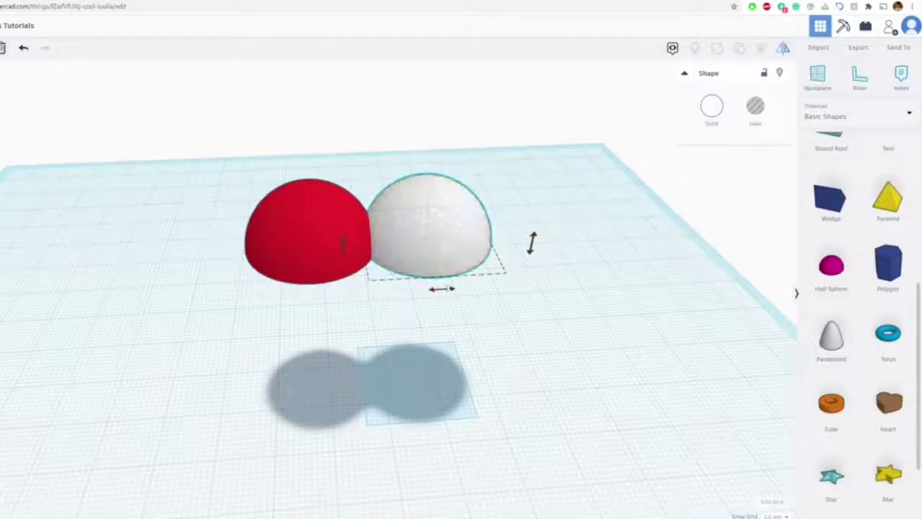
# Mirror the white half sphere vertically and move it down and across to sit beneath the red half
pyautogui.click(532, 243)
pyautogui.click(442, 202)
pyautogui.moveTo(431, 161); pyautogui.dragTo(424, 239)
pyautogui.moveTo(394, 279); pyautogui.dragTo(276, 277)
pyautogui.moveTo(276, 276); pyautogui.dragTo(396, 281, button='right')
pyautogui.moveTo(396, 282); pyautogui.dragTo(393, 286)
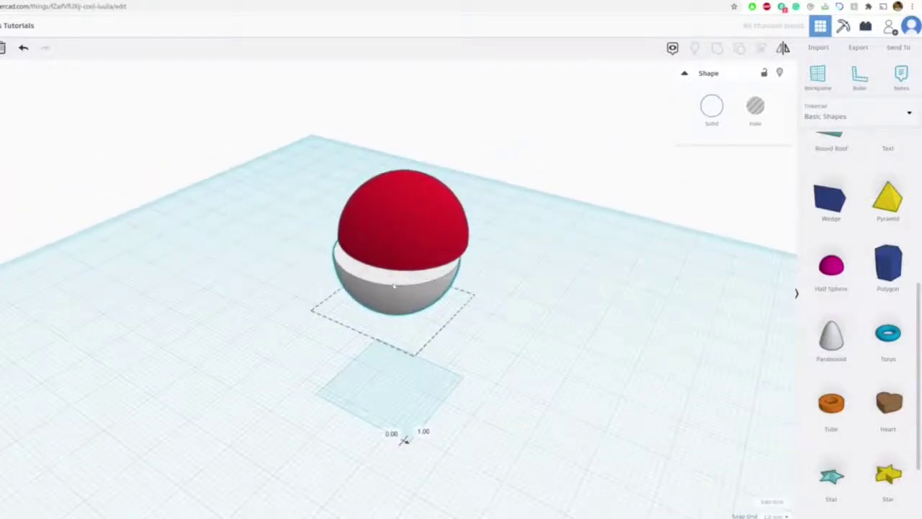
# Fine-tune the white half's position so it is centred beneath the red half with a narrow gap between them
pyautogui.moveTo(403, 439); pyautogui.dragTo(353, 217, button='right')
pyautogui.scroll(5, 359, 219)
pyautogui.moveTo(361, 217); pyautogui.dragTo(347, 222)
pyautogui.moveTo(347, 222); pyautogui.dragTo(317, 122, button='right')
pyautogui.moveTo(288, 124); pyautogui.dragTo(440, 181, button='middle')
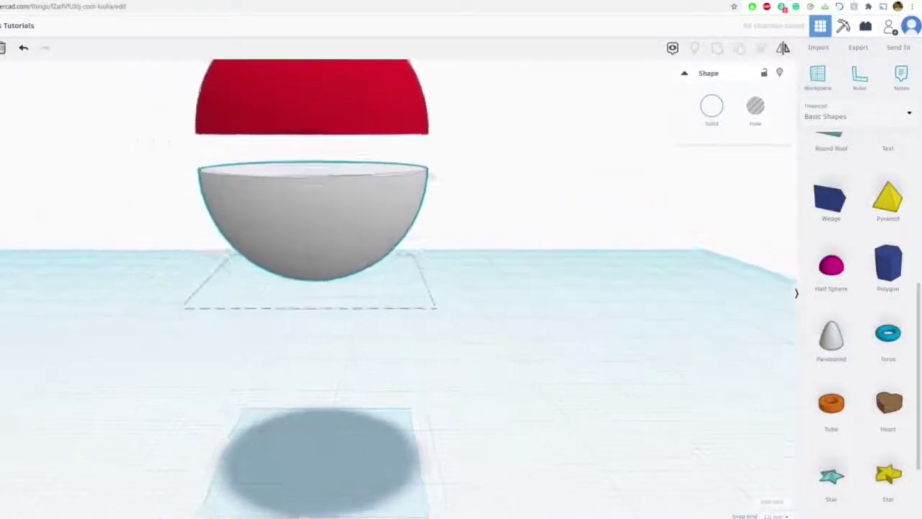
pyautogui.moveTo(329, 159)
pyautogui.mouseDown()
pyautogui.moveTo(332, 141)
pyautogui.moveTo(333, 156)
pyautogui.mouseUp()
pyautogui.click(550, 174)
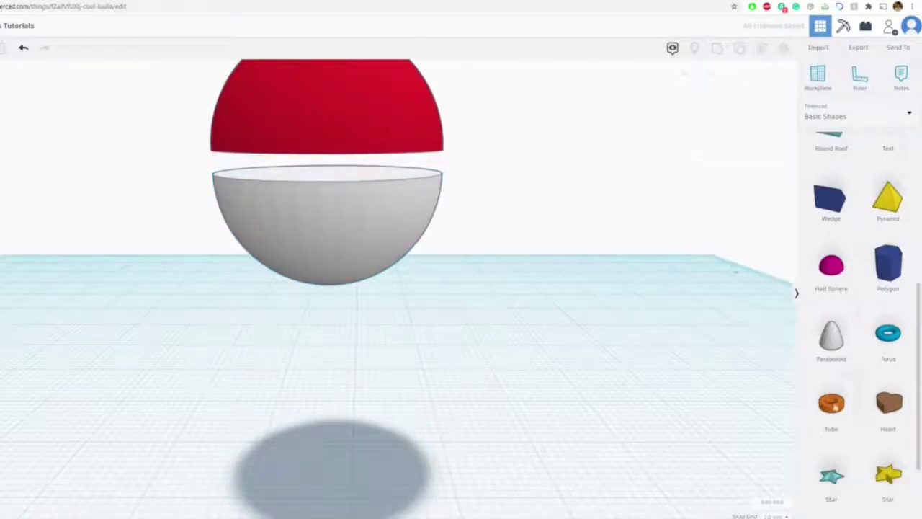
# Add a tube beside the ball, raise it 28 mm above the workplane and colour it black
pyautogui.moveTo(831, 403); pyautogui.dragTo(533, 371)
pyautogui.moveTo(531, 329); pyautogui.dragTo(546, 142)
pyautogui.click(720, 112)
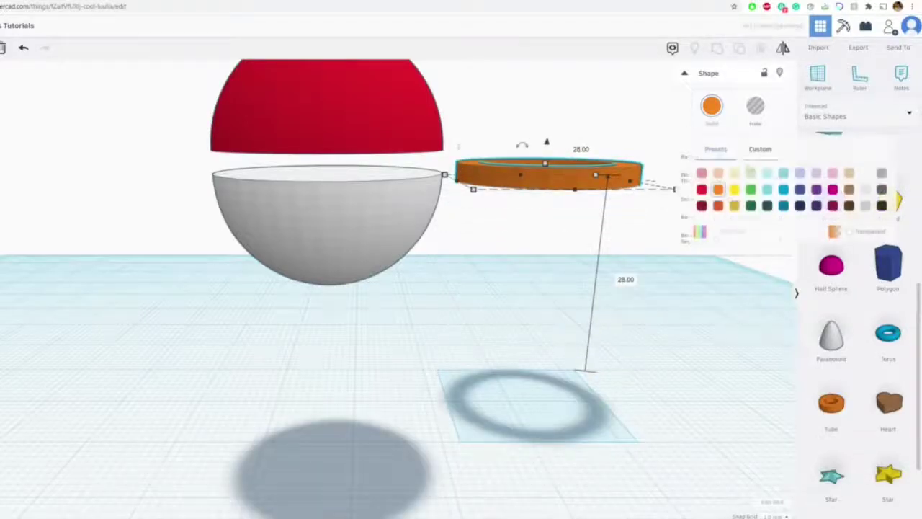
pyautogui.click(882, 206)
pyautogui.moveTo(520, 175); pyautogui.dragTo(568, 187)
pyautogui.hotkey('ctrl', 'z')
pyautogui.click(517, 236)
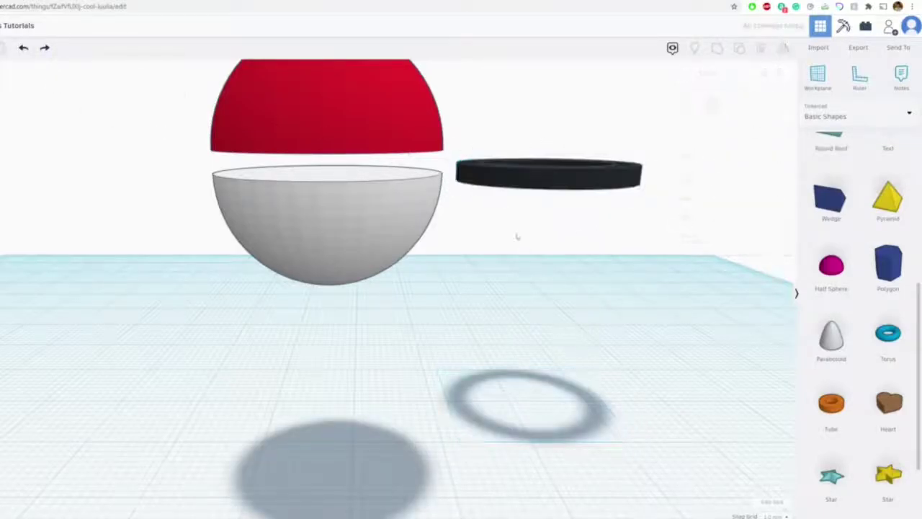
# Move the black ring into the gap between the red and white halves to form the ball's band
pyautogui.moveTo(509, 181); pyautogui.dragTo(512, 224, button='right')
pyautogui.moveTo(510, 205); pyautogui.dragTo(271, 263)
pyautogui.moveTo(333, 204); pyautogui.dragTo(337, 182)
pyautogui.click(502, 221)
pyautogui.moveTo(501, 222); pyautogui.dragTo(504, 199, button='right')
pyautogui.scroll(-3, 506, 240)
pyautogui.moveTo(506, 240); pyautogui.dragTo(493, 228, button='right')
pyautogui.moveTo(492, 228); pyautogui.dragTo(507, 232, button='middle')
pyautogui.moveTo(489, 269); pyautogui.dragTo(453, 277, button='right')
# Add a cylinder near the ball, laid on its side and about 3 mm thick
pyautogui.scroll(5, 888, 288)
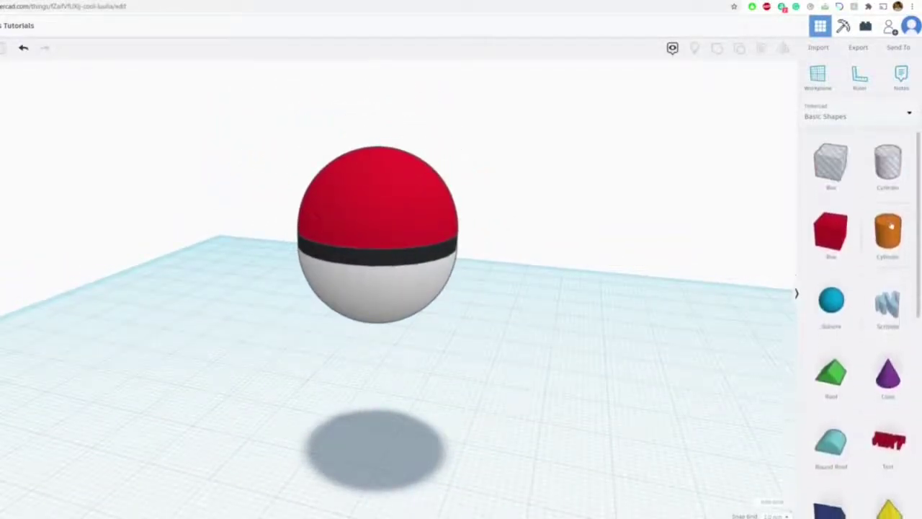
pyautogui.moveTo(888, 231); pyautogui.dragTo(460, 383)
pyautogui.moveTo(460, 383); pyautogui.dragTo(409, 374, button='right')
pyautogui.moveTo(299, 282); pyautogui.dragTo(209, 362)
pyautogui.moveTo(305, 310); pyautogui.dragTo(303, 427)
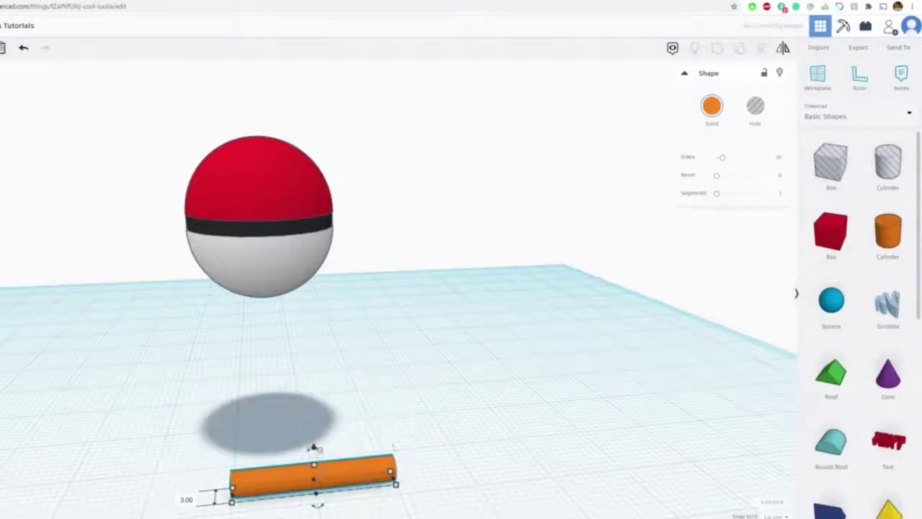
# Raise the horizontal cylinder 31 mm above the workplane and colour it white
pyautogui.moveTo(314, 448); pyautogui.dragTo(345, 195)
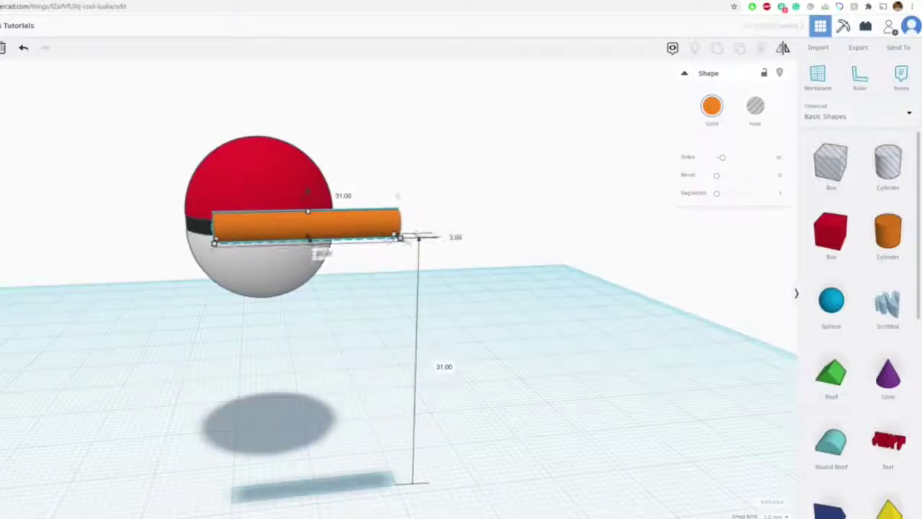
pyautogui.moveTo(554, 216); pyautogui.dragTo(602, 270, button='right')
pyautogui.click(714, 114)
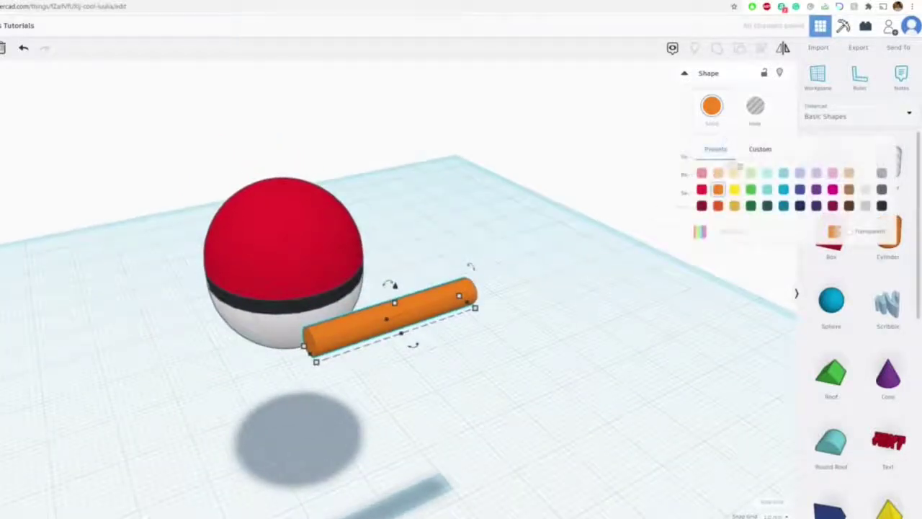
pyautogui.click(865, 177)
# Move the white cylinder into the front of the ball and lower it to line up with the black band
pyautogui.moveTo(475, 308); pyautogui.dragTo(186, 284)
pyautogui.moveTo(249, 277); pyautogui.dragTo(424, 226, button='right')
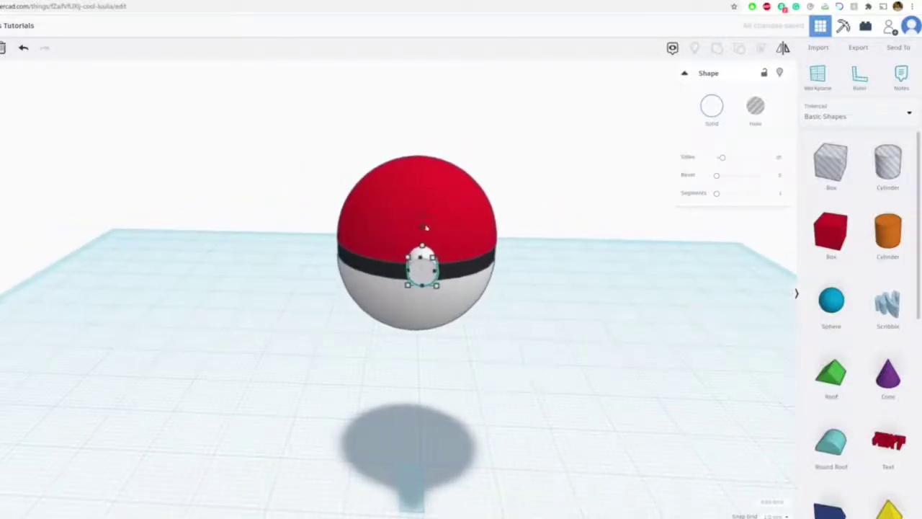
pyautogui.moveTo(423, 228); pyautogui.dragTo(422, 248)
pyautogui.scroll(4, 465, 286)
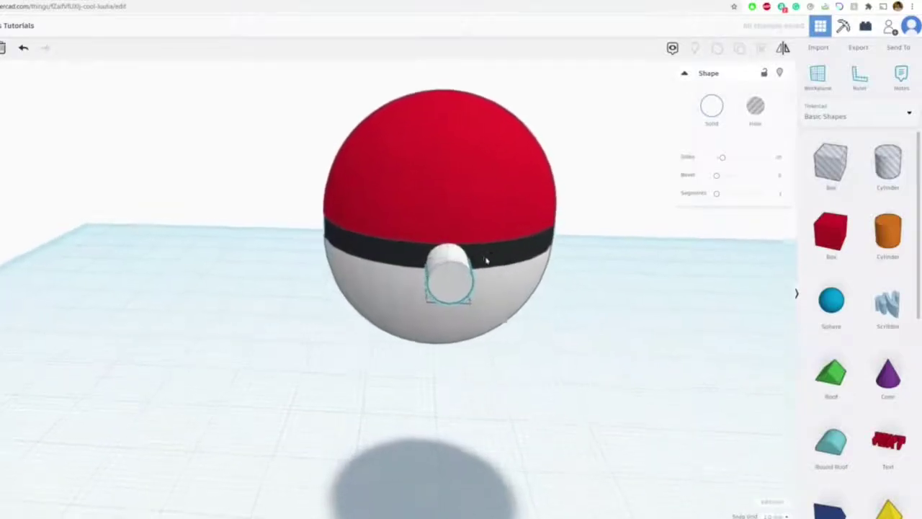
pyautogui.moveTo(485, 260); pyautogui.dragTo(452, 262, button='right')
pyautogui.press('Left')
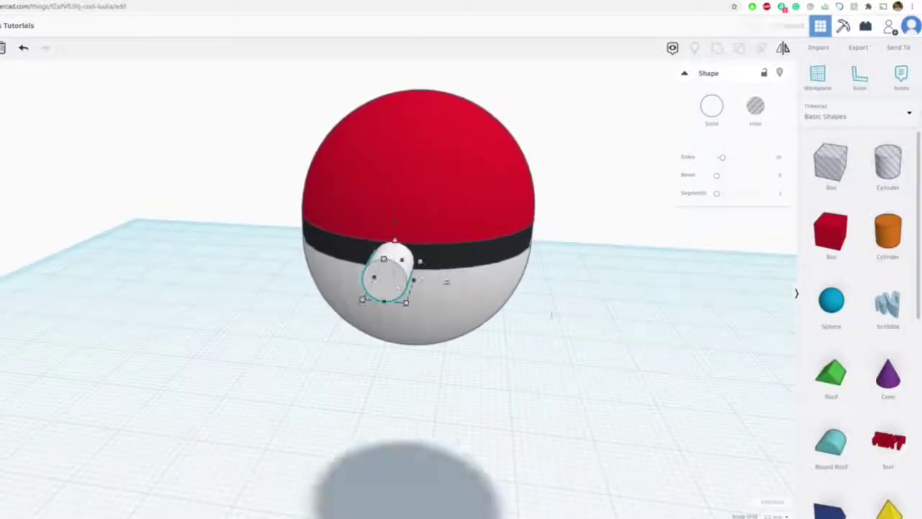
pyautogui.click(556, 321)
pyautogui.moveTo(555, 322)
pyautogui.mouseDown(button='right')
pyautogui.moveTo(466, 339)
pyautogui.moveTo(555, 337)
pyautogui.mouseUp(button='right')
# Duplicate the white cylinder, place the copy beside the original and enlarge the copy's diameter to about 5 mm
pyautogui.click(425, 238)
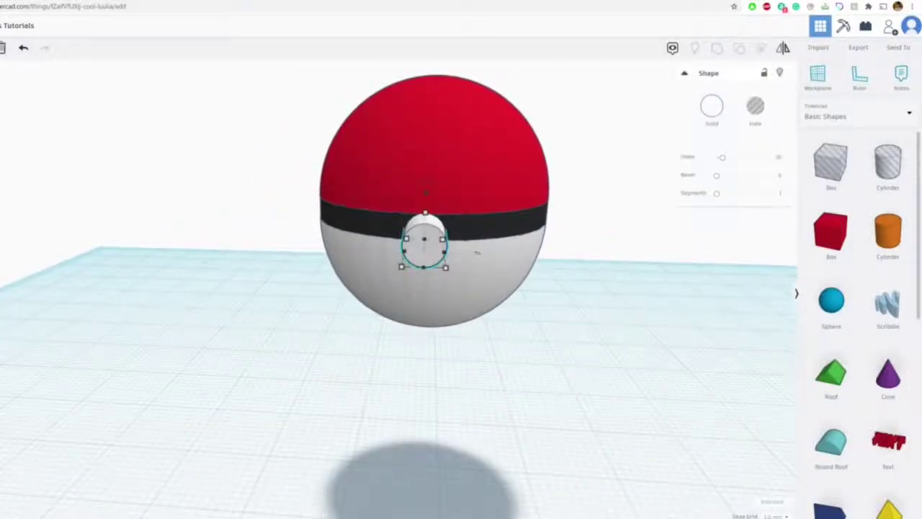
pyautogui.hotkey('ctrl', 'd')
pyautogui.moveTo(434, 232); pyautogui.dragTo(480, 235)
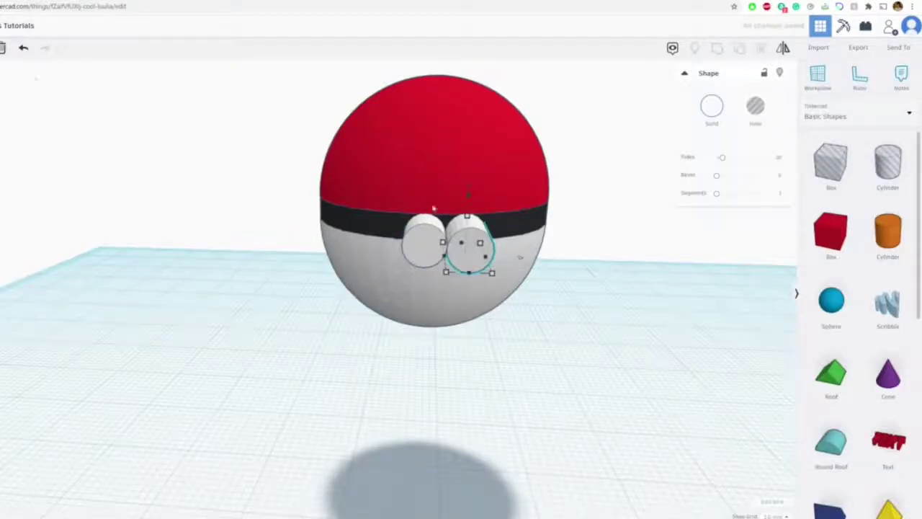
pyautogui.moveTo(497, 229); pyautogui.dragTo(375, 300, button='right')
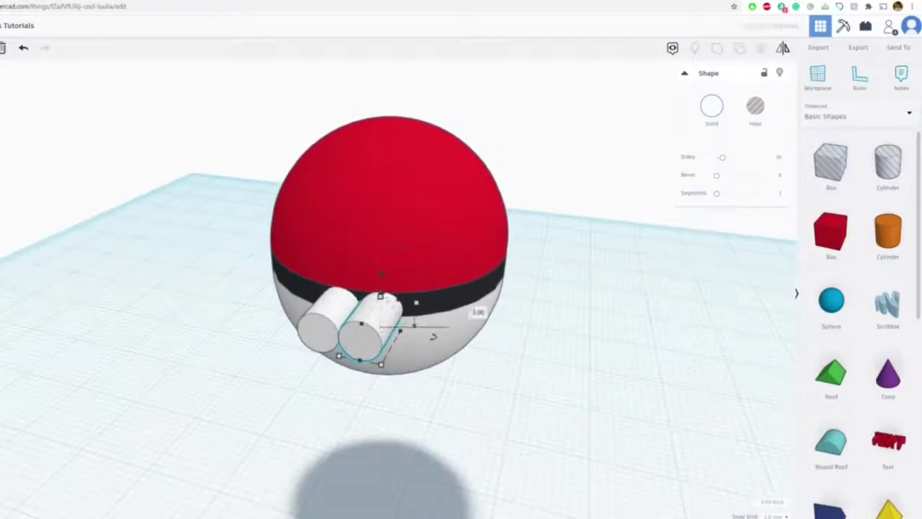
pyautogui.moveTo(381, 295); pyautogui.dragTo(382, 268)
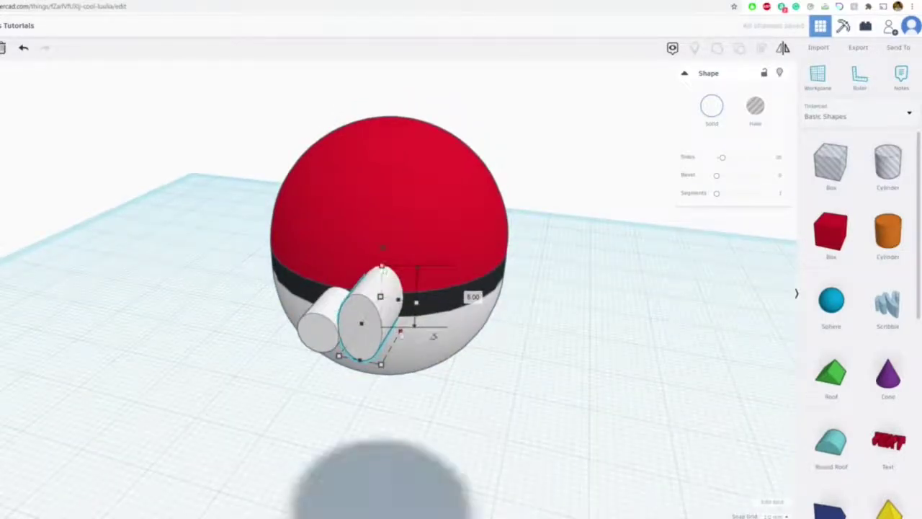
pyautogui.moveTo(435, 336); pyautogui.dragTo(462, 341)
pyautogui.scroll(3, 462, 341)
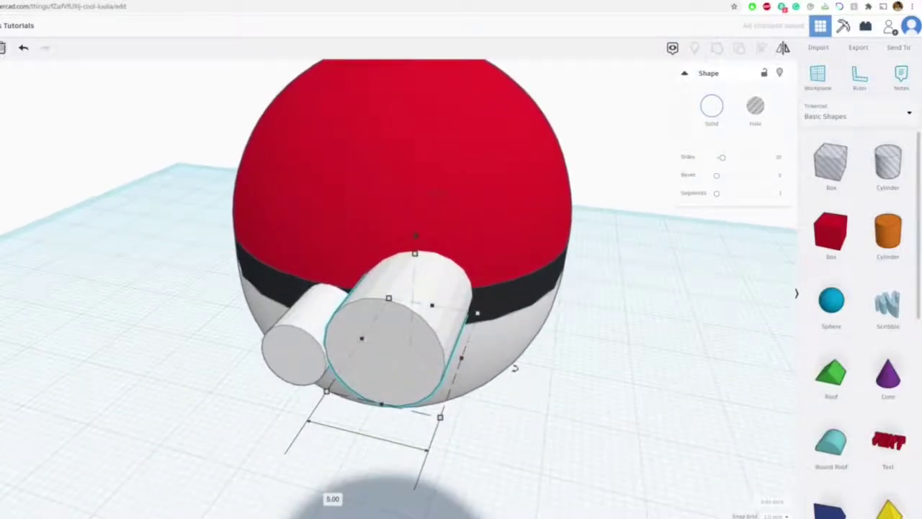
# Move the larger cylinder over the smaller one and lower it 1 mm so the two are concentric
pyautogui.press('Left')
pyautogui.press('Right')
pyautogui.press('Right')
pyautogui.press('Left')
pyautogui.press('Left')
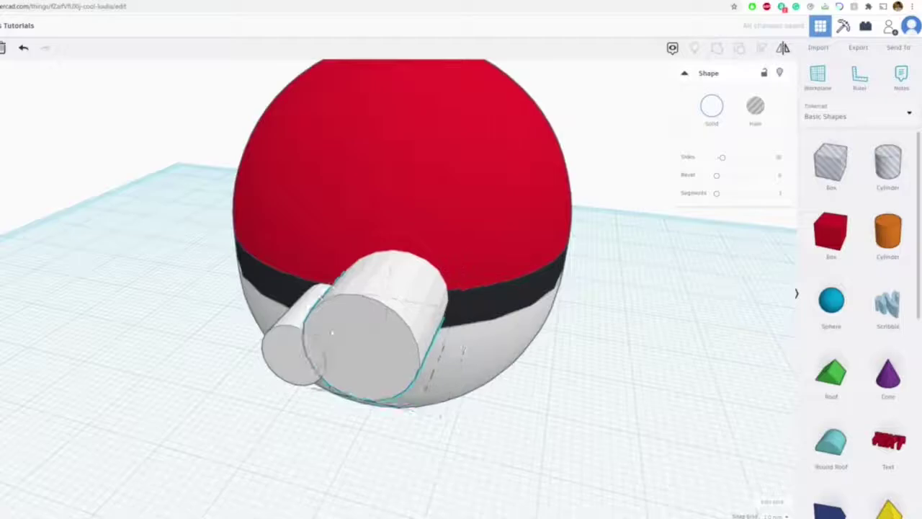
pyautogui.moveTo(331, 333); pyautogui.dragTo(257, 313)
pyautogui.moveTo(343, 304); pyautogui.dragTo(413, 289, button='middle')
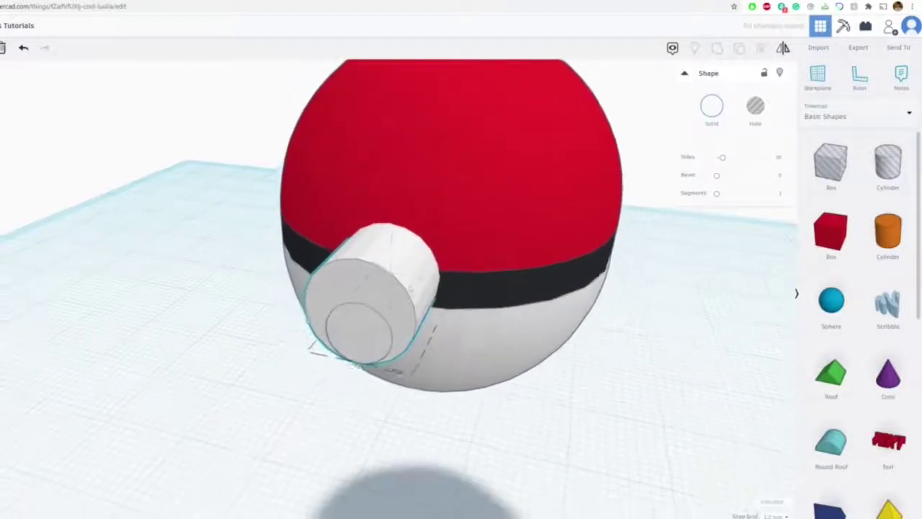
pyautogui.moveTo(444, 178); pyautogui.dragTo(443, 197)
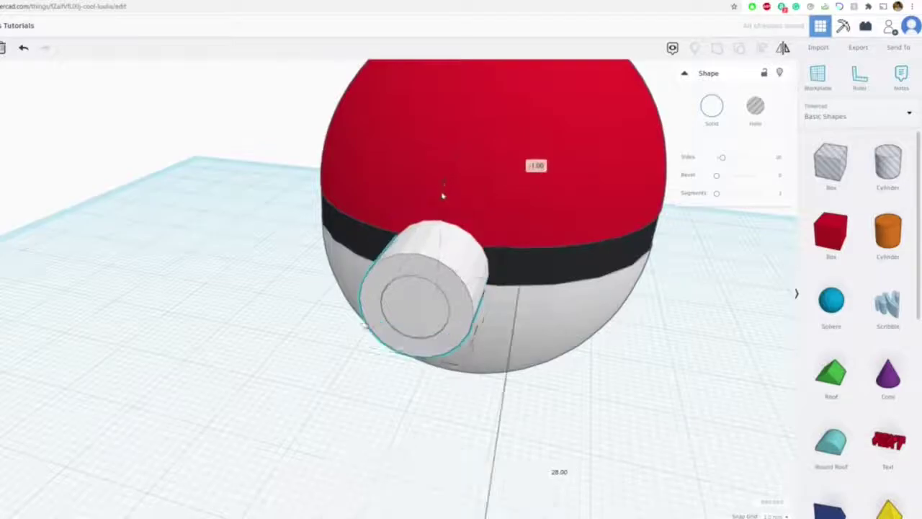
pyautogui.click(269, 317)
pyautogui.moveTo(268, 317); pyautogui.dragTo(310, 278, button='right')
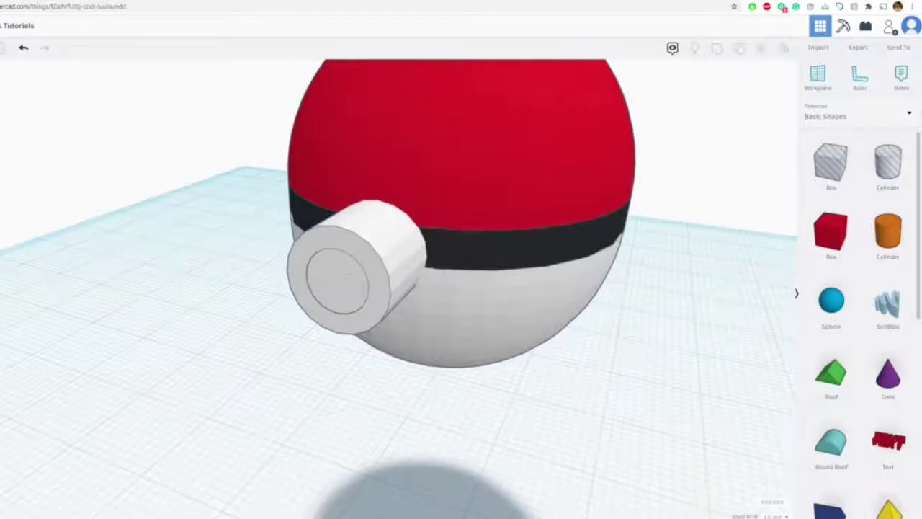
# Duplicate the larger white cylinder and colour the copy black
pyautogui.click(347, 283)
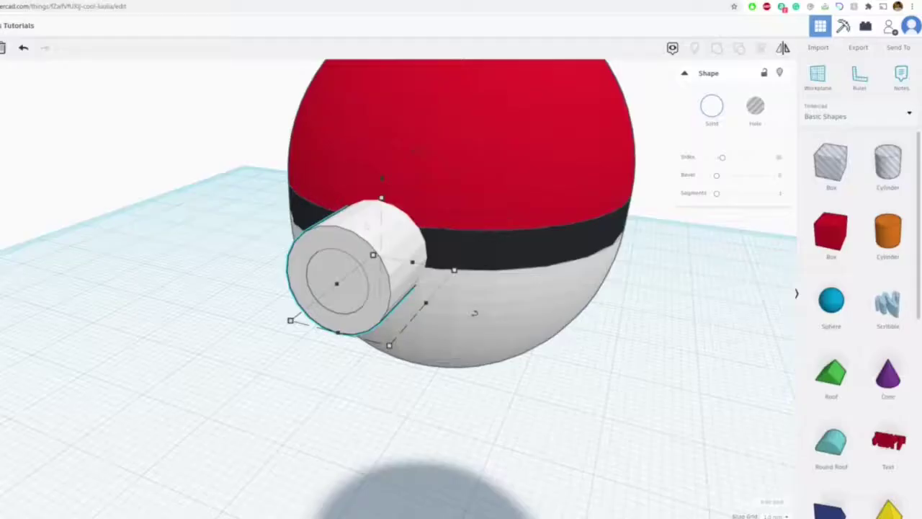
pyautogui.click(142, 258)
pyautogui.click(346, 233)
pyautogui.hotkey('ctrl', 'v')
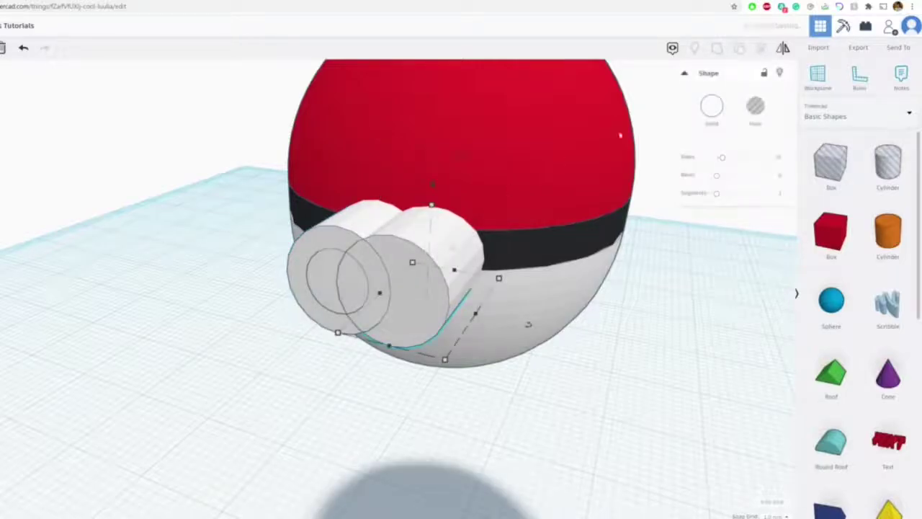
pyautogui.click(714, 108)
pyautogui.click(882, 205)
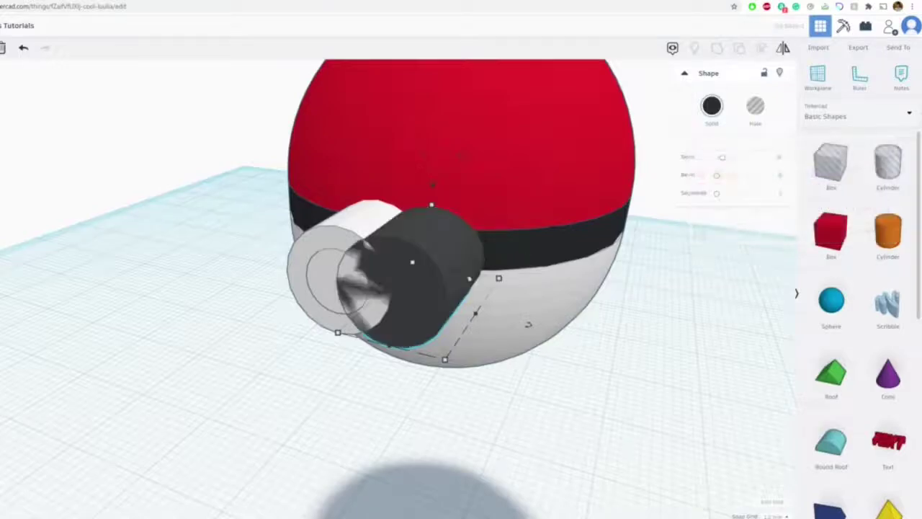
# Enlarge the black cylinder beside the white ones to 7 mm wide and 7 mm high
pyautogui.moveTo(445, 358); pyautogui.dragTo(506, 374)
pyautogui.moveTo(447, 320); pyautogui.dragTo(498, 320)
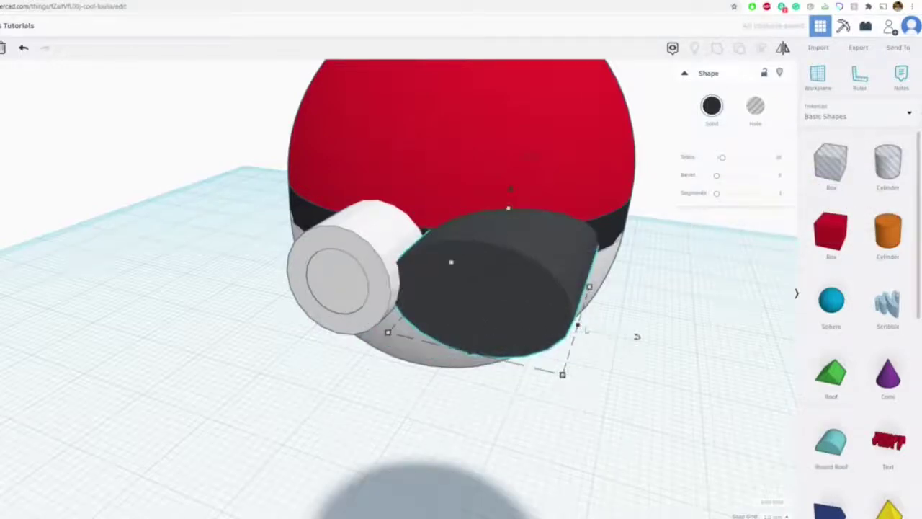
pyautogui.click(578, 325)
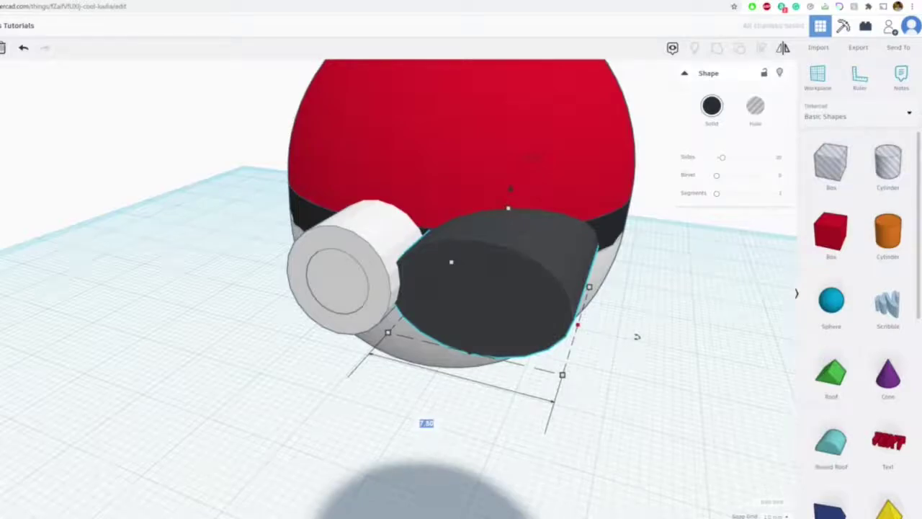
pyautogui.press('Return')
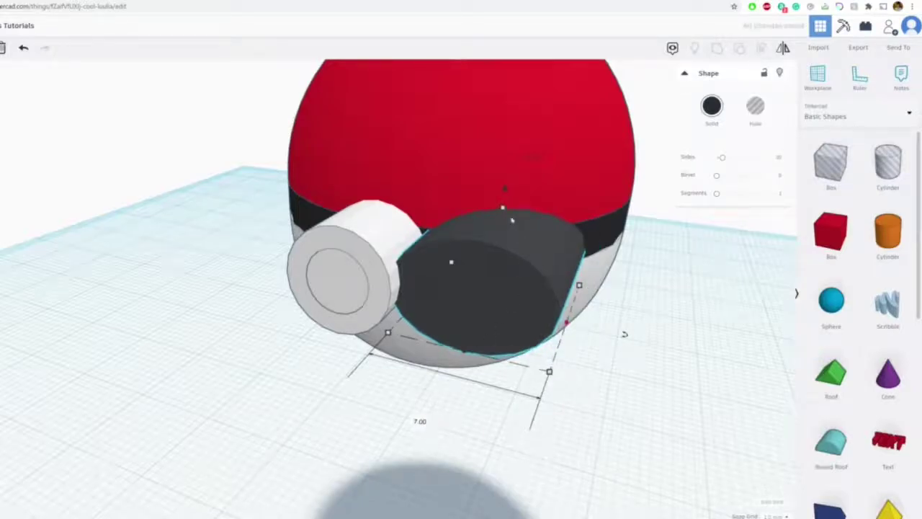
pyautogui.moveTo(502, 208); pyautogui.dragTo(501, 168)
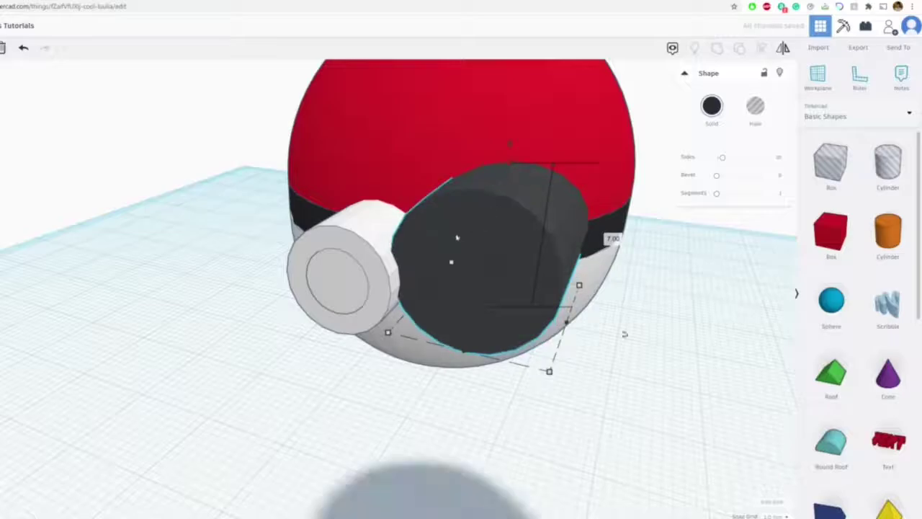
# Move the black cylinder around the white cylinders and lower it so that all three are concentric
pyautogui.moveTo(457, 237); pyautogui.dragTo(337, 218)
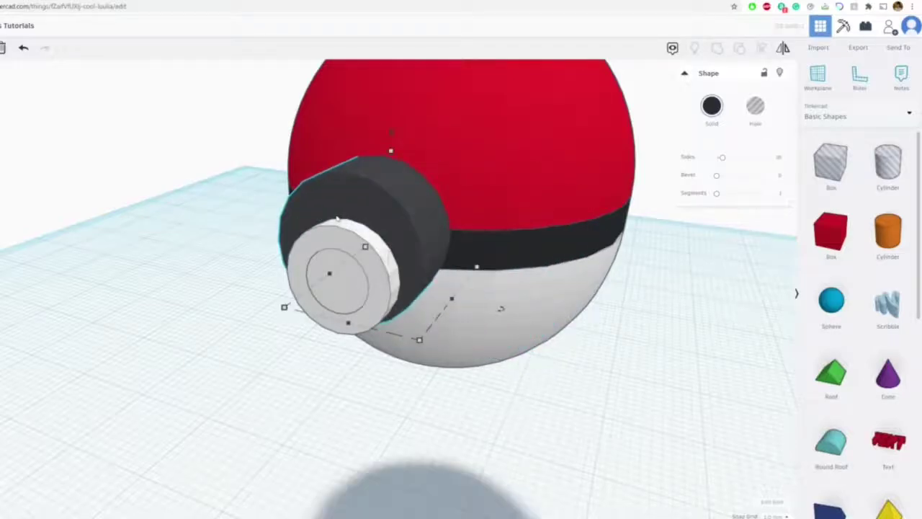
pyautogui.moveTo(388, 132); pyautogui.dragTo(390, 161)
pyautogui.moveTo(389, 247); pyautogui.dragTo(504, 270, button='right')
pyautogui.click(350, 392)
pyautogui.moveTo(641, 342); pyautogui.dragTo(393, 345, button='right')
# Push the button's cylinders back into the ball so that each smaller layer protrudes slightly from the larger one
pyautogui.click(359, 351)
pyautogui.moveTo(357, 352); pyautogui.dragTo(385, 326)
pyautogui.click(349, 371)
pyautogui.moveTo(348, 370); pyautogui.dragTo(378, 340)
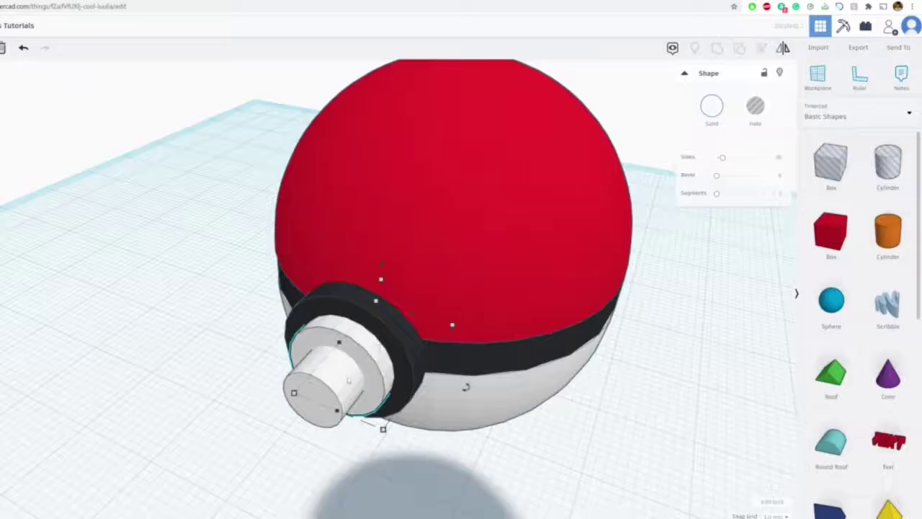
pyautogui.moveTo(349, 380); pyautogui.dragTo(364, 365)
pyautogui.click(255, 362)
pyautogui.moveTo(255, 362); pyautogui.dragTo(540, 283, button='right')
# Select all parts of the finished ball, duplicate them and place the copy beside the original
pyautogui.scroll(-3, 488, 218)
pyautogui.scroll(-3, 488, 219)
pyautogui.moveTo(342, 129); pyautogui.dragTo(566, 345)
pyautogui.moveTo(574, 347); pyautogui.dragTo(471, 339, button='middle')
pyautogui.moveTo(472, 340); pyautogui.dragTo(473, 348, button='right')
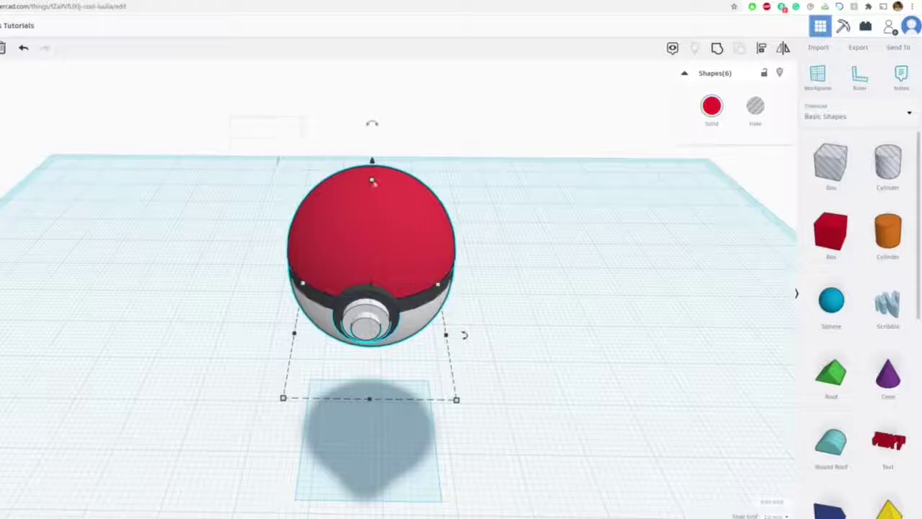
pyautogui.moveTo(482, 346); pyautogui.dragTo(273, 182)
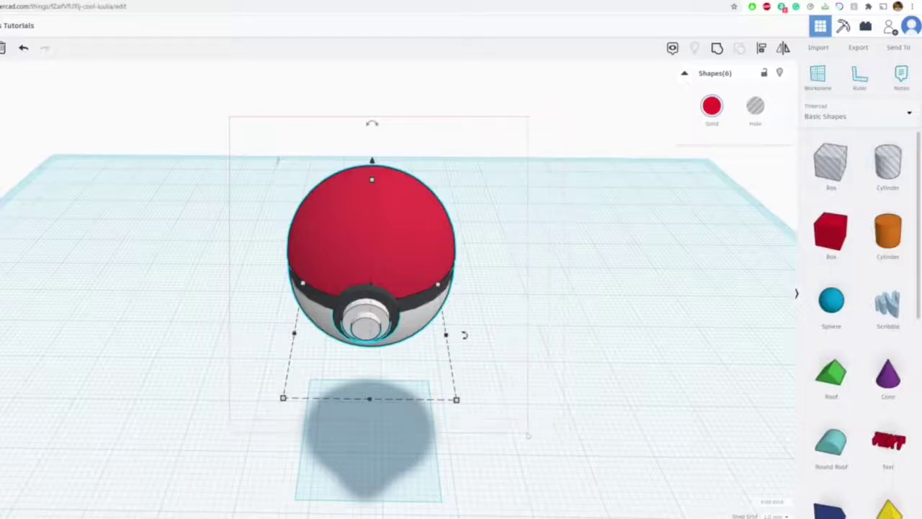
pyautogui.moveTo(529, 435); pyautogui.dragTo(511, 427)
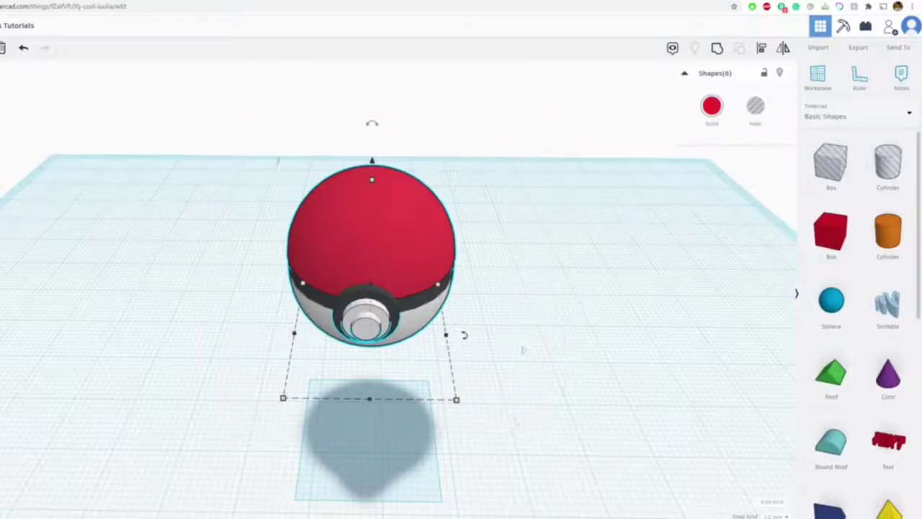
pyautogui.hotkey('ctrl', 'v')
pyautogui.moveTo(470, 278); pyautogui.dragTo(705, 276)
pyautogui.click(717, 108)
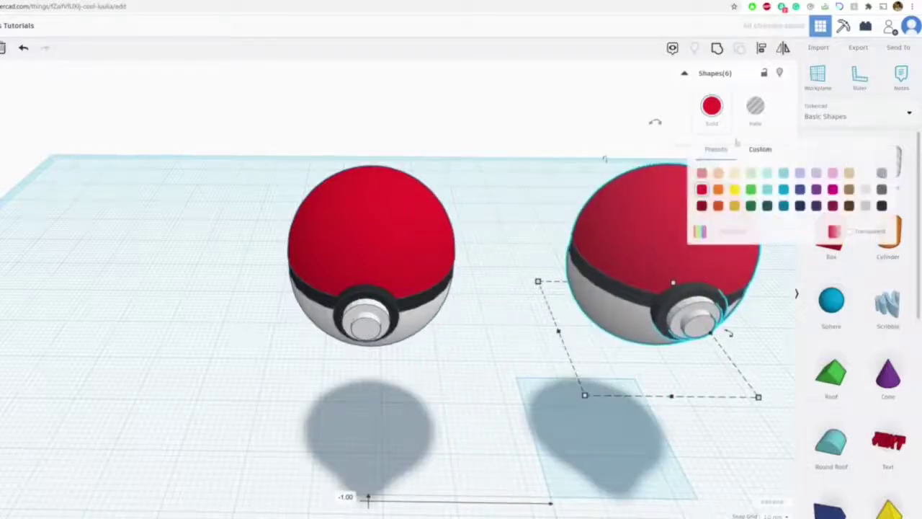
pyautogui.click(784, 189)
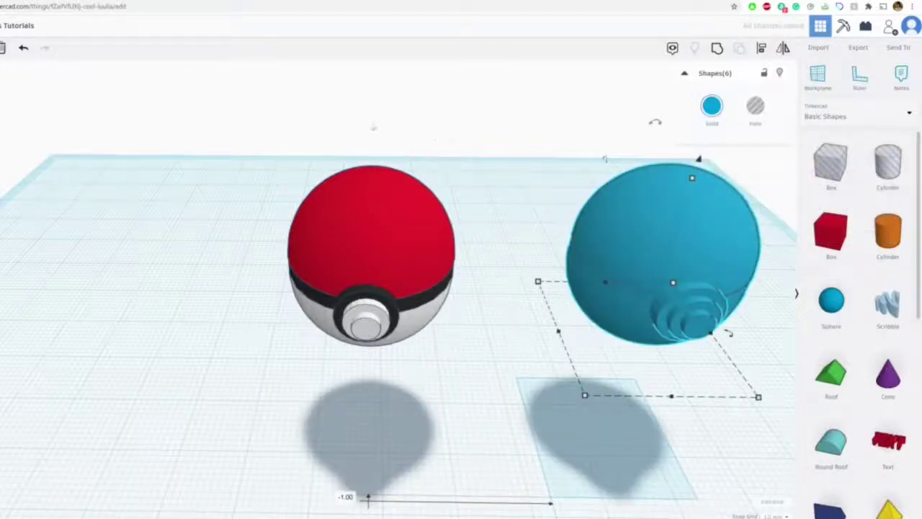
pyautogui.hotkey('ctrl', 'z')
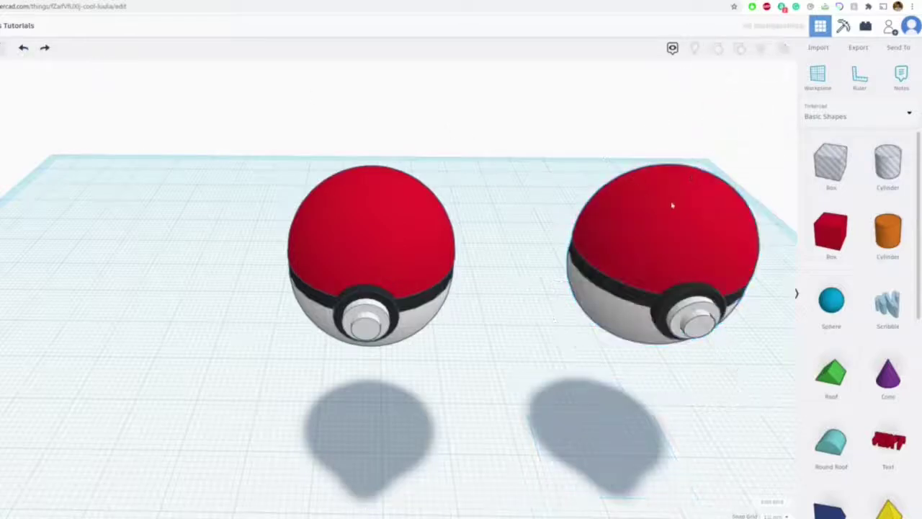
# Colour only the upper half of the copied ball light blue
pyautogui.click(710, 122)
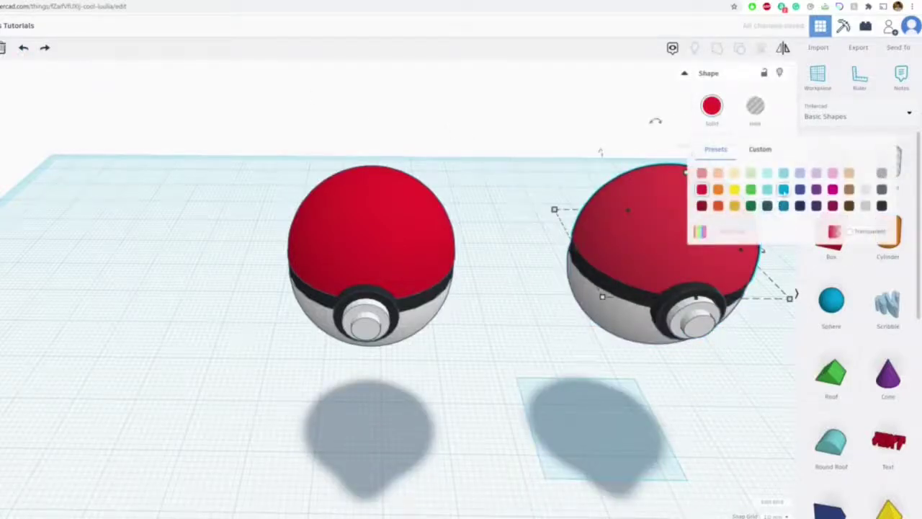
pyautogui.click(784, 190)
pyautogui.click(711, 108)
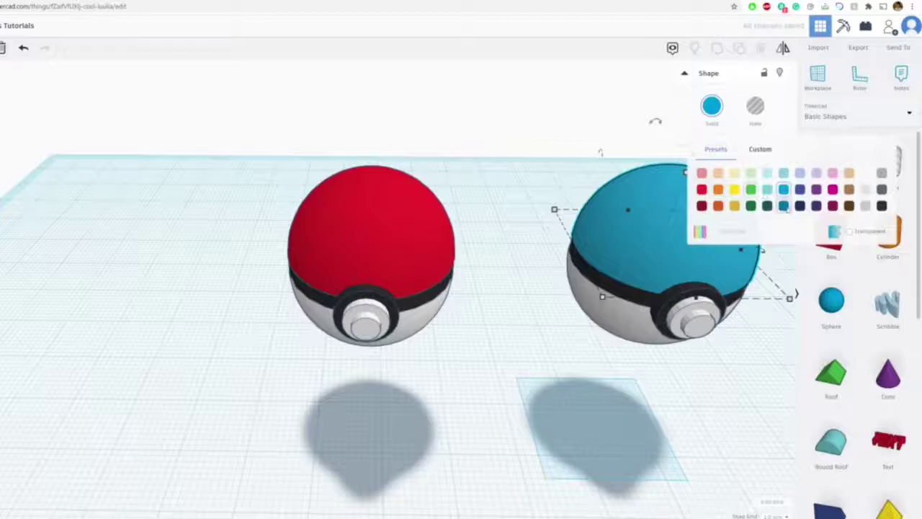
pyautogui.click(784, 205)
pyautogui.click(712, 108)
pyautogui.click(784, 189)
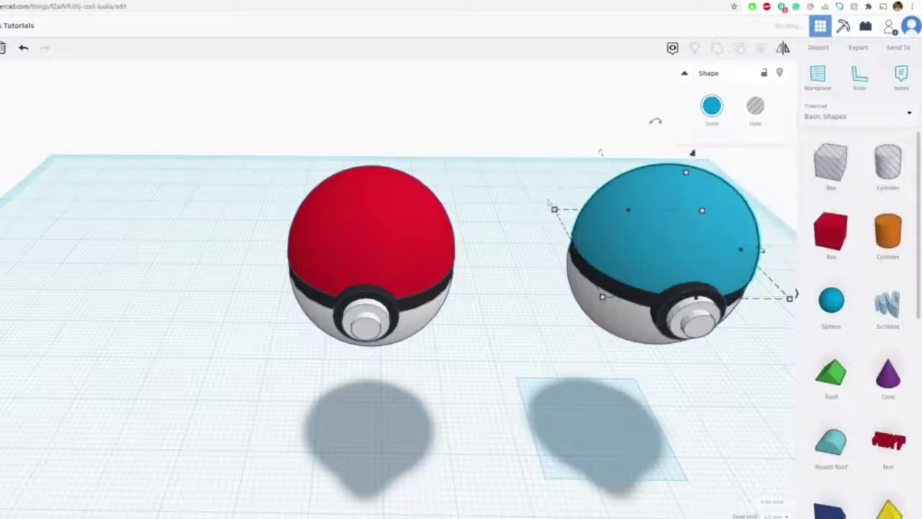
pyautogui.click(554, 198)
# Check the reference picture for the blue ball's markings, add a sphere to the workplane and resize it to a narrow shape 16 mm high
pyautogui.moveTo(546, 196); pyautogui.dragTo(404, 185, button='middle')
pyautogui.moveTo(404, 185); pyautogui.dragTo(459, 169, button='right')
pyautogui.scroll(-2, 459, 169)
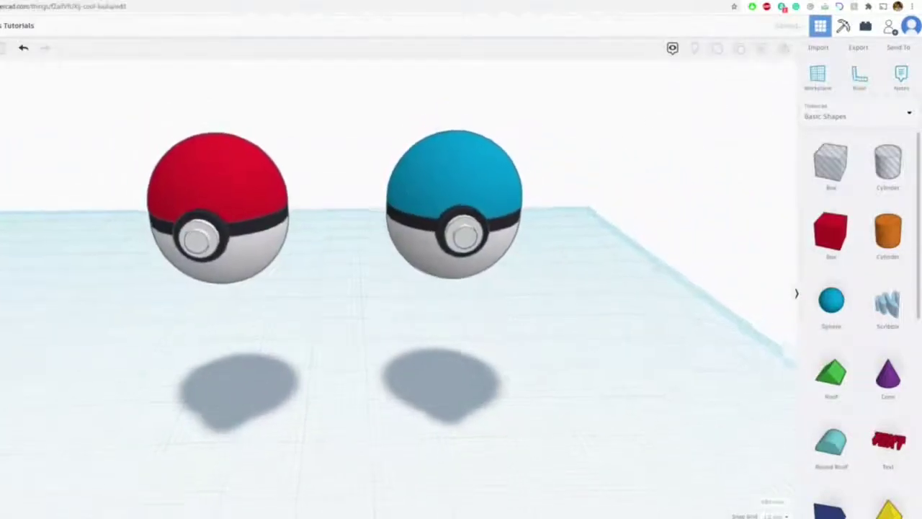
pyautogui.scroll(-1, 398, 283)
pyautogui.hotkey('ctrl', 'Tab')
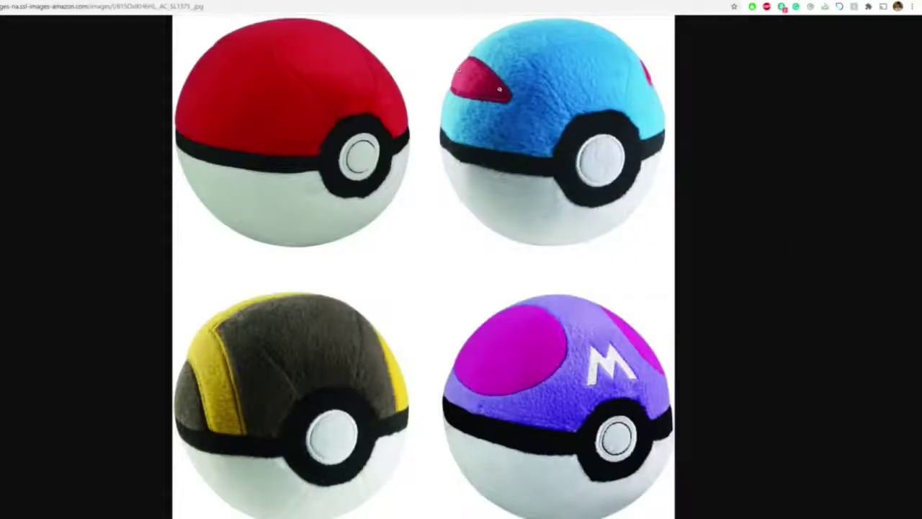
pyautogui.hotkey('ctrl', 'shift', 'Tab')
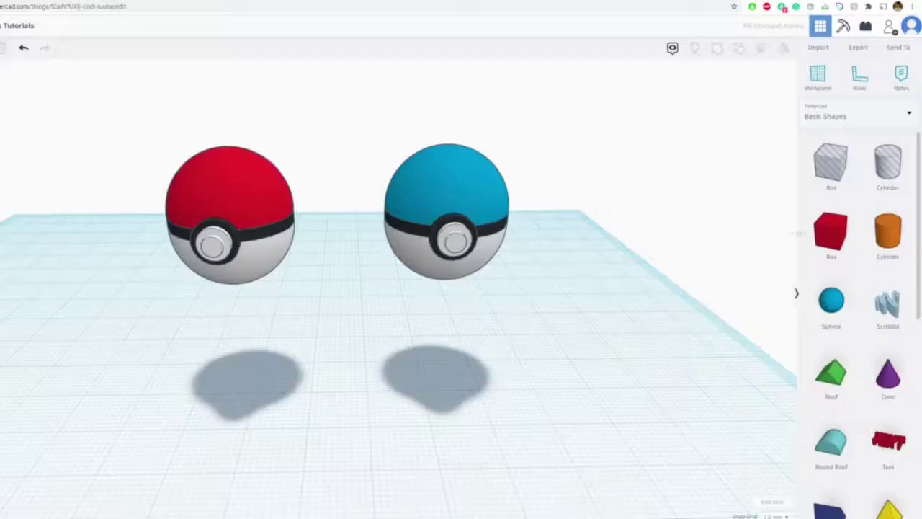
pyautogui.moveTo(831, 300); pyautogui.dragTo(546, 319)
pyautogui.moveTo(552, 256); pyautogui.dragTo(546, 307)
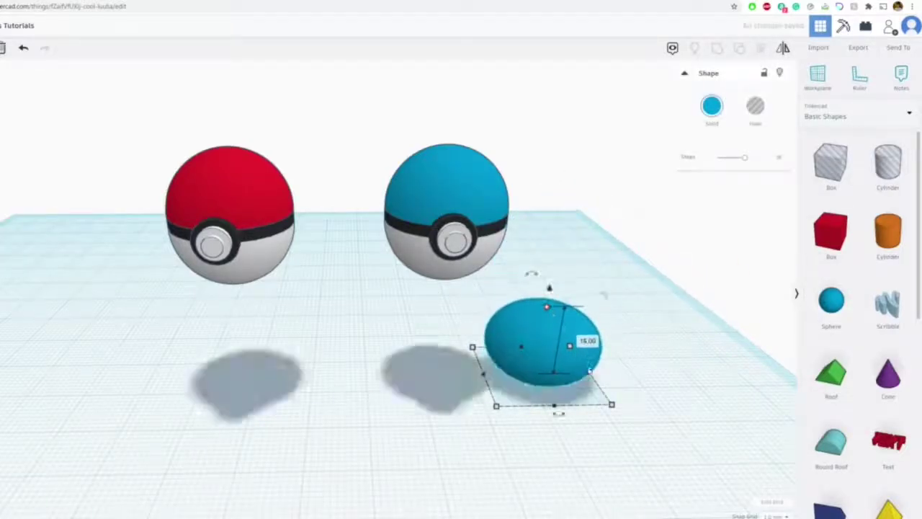
pyautogui.moveTo(590, 369); pyautogui.dragTo(520, 374)
# Raise the narrowed sphere to the level of the balls and colour it red
pyautogui.moveTo(512, 288); pyautogui.dragTo(539, 100)
pyautogui.moveTo(555, 123); pyautogui.dragTo(569, 176, button='right')
pyautogui.click(715, 130)
pyautogui.click(702, 190)
# Sink the red sphere into one upper side of the blue ball so that only a narrow stripe protrudes
pyautogui.moveTo(539, 202); pyautogui.dragTo(444, 202)
pyautogui.moveTo(457, 242); pyautogui.dragTo(435, 243)
pyautogui.moveTo(427, 148); pyautogui.dragTo(401, 149)
pyautogui.moveTo(400, 151); pyautogui.dragTo(523, 209, button='right')
pyautogui.moveTo(385, 213)
pyautogui.mouseDown()
pyautogui.moveTo(416, 227)
pyautogui.moveTo(401, 220)
pyautogui.mouseUp()
pyautogui.moveTo(491, 265); pyautogui.dragTo(478, 258)
pyautogui.moveTo(477, 258); pyautogui.dragTo(393, 173, button='right')
pyautogui.moveTo(438, 132); pyautogui.dragTo(435, 162)
pyautogui.moveTo(302, 163); pyautogui.dragTo(387, 214, button='right')
pyautogui.moveTo(369, 216); pyautogui.dragTo(360, 209)
pyautogui.click(531, 226)
# Duplicate the red stripe and move the copy to the opposite side of the blue ball
pyautogui.moveTo(346, 199); pyautogui.dragTo(224, 160, button='right')
pyautogui.scroll(3, 340, 190)
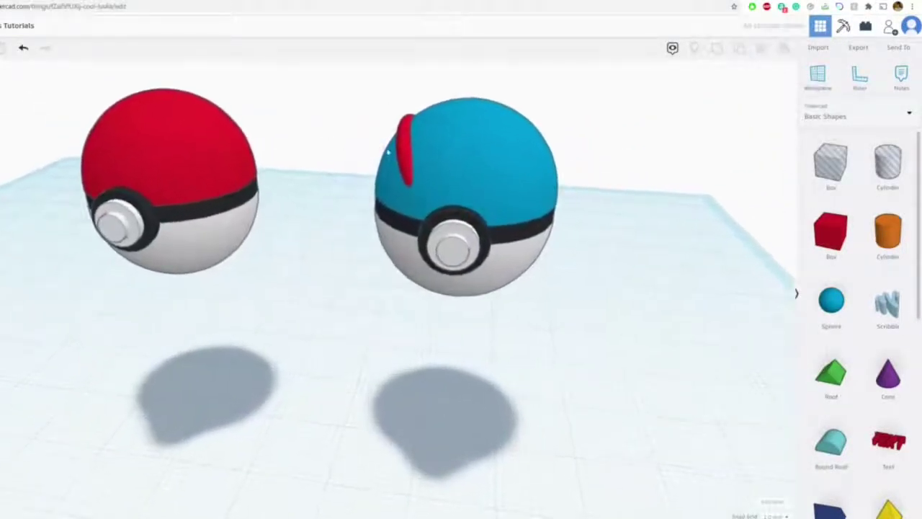
pyautogui.moveTo(419, 160); pyautogui.dragTo(426, 248, button='middle')
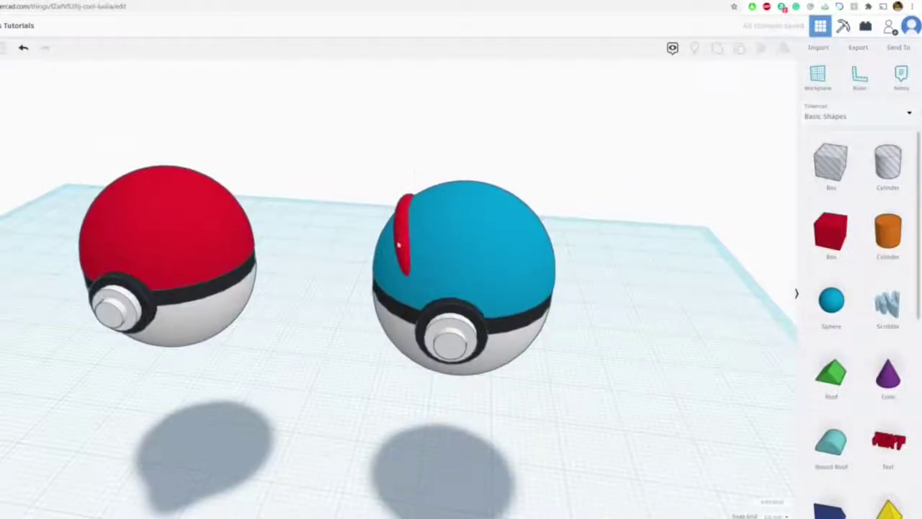
pyautogui.click(400, 245)
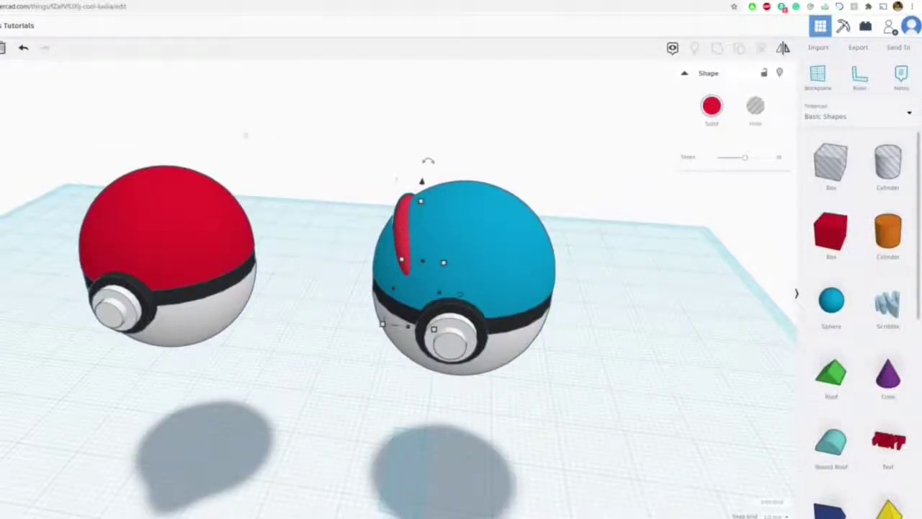
pyautogui.hotkey('ctrl', 'd')
pyautogui.moveTo(401, 217); pyautogui.dragTo(529, 226)
# Mirror the copied red stripe sideways and sink it into the blue ball to match the first stripe
pyautogui.click(784, 49)
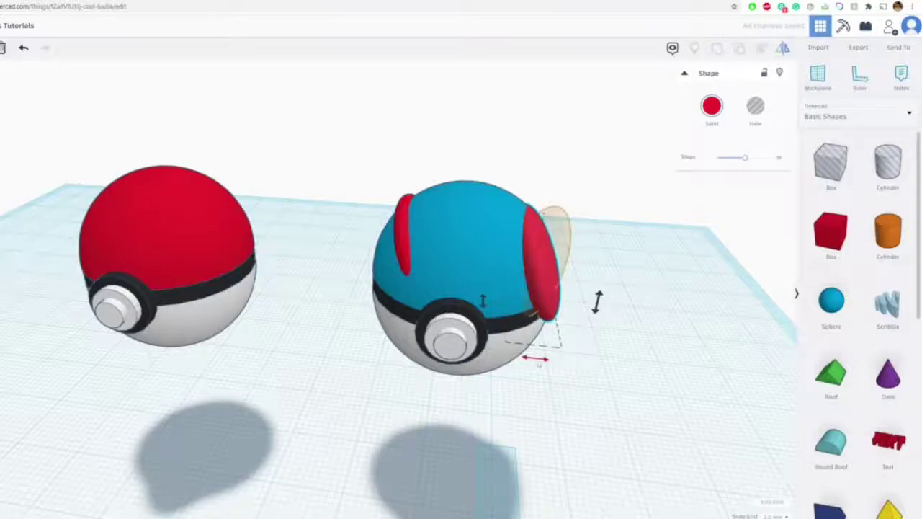
pyautogui.click(537, 362)
pyautogui.moveTo(557, 261); pyautogui.dragTo(534, 256)
pyautogui.moveTo(533, 255); pyautogui.dragTo(588, 227, button='right')
pyautogui.click(602, 232)
pyautogui.moveTo(567, 191); pyautogui.dragTo(540, 242, button='right')
pyautogui.click(519, 245)
pyautogui.moveTo(519, 245); pyautogui.dragTo(522, 241)
pyautogui.moveTo(457, 243); pyautogui.dragTo(484, 228, button='right')
pyautogui.click(585, 163)
pyautogui.click(585, 164)
# Duplicate the whole red ball and place the copy on the far side of the blue ball
pyautogui.scroll(-3, 361, 163)
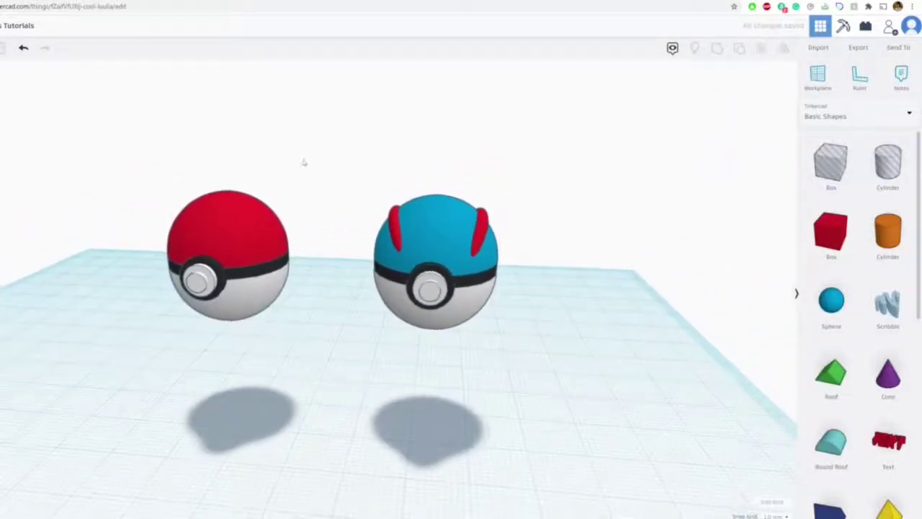
pyautogui.moveTo(390, 166); pyautogui.dragTo(502, 166, button='middle')
pyautogui.moveTo(333, 216); pyautogui.dragTo(725, 308)
pyautogui.hotkey('shift', 'Right')
pyautogui.moveTo(695, 309); pyautogui.dragTo(432, 310, button='middle')
pyautogui.click(593, 174)
# Colour the third ball's upper half dark magenta, using the reference picture as a guide
pyautogui.click(497, 223)
pyautogui.click(711, 109)
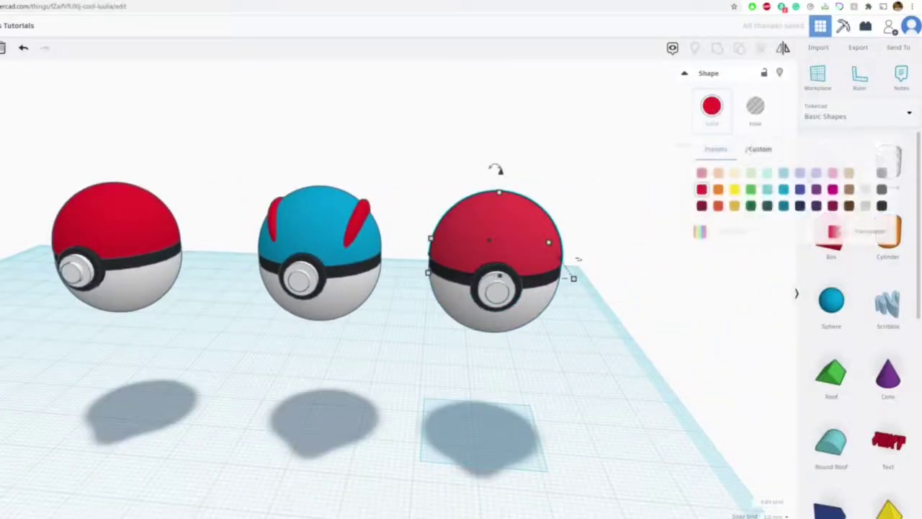
pyautogui.click(833, 189)
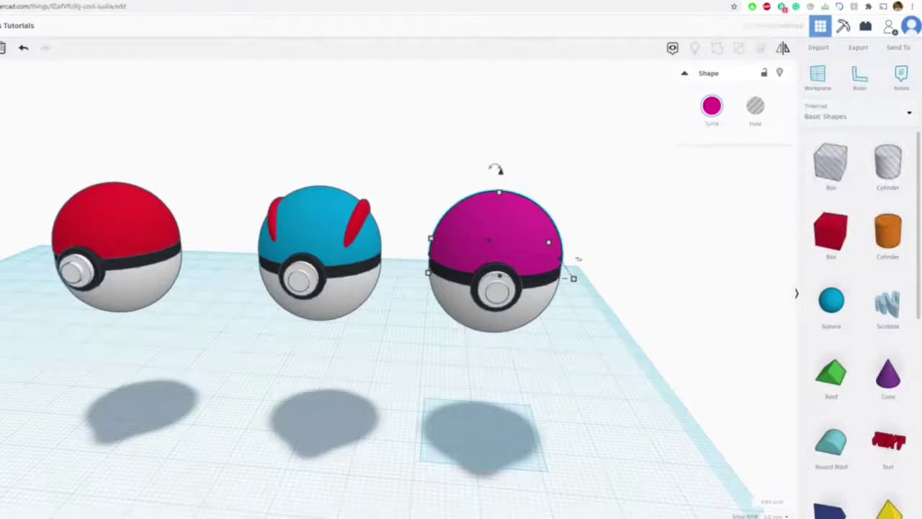
pyautogui.hotkey('ctrl', 'Tab')
pyautogui.hotkey('ctrl', 'shift', 'Tab')
pyautogui.click(713, 111)
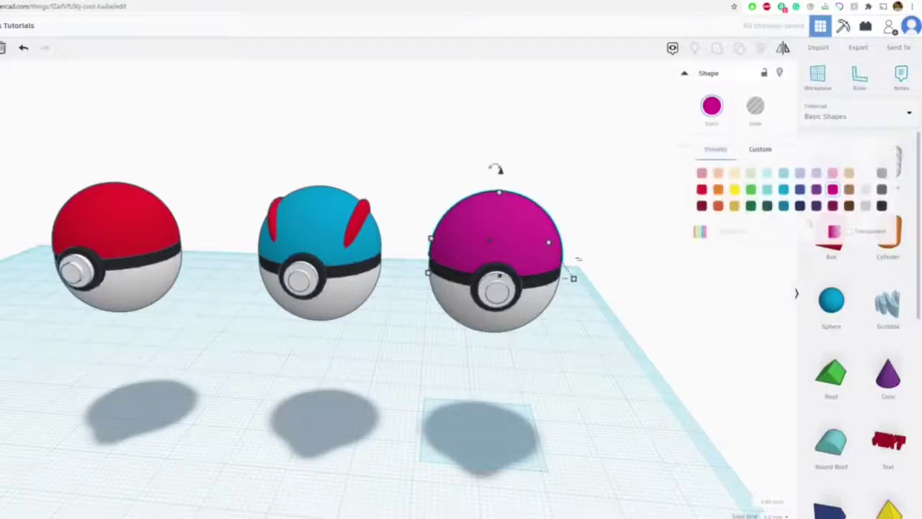
pyautogui.click(832, 206)
pyautogui.click(647, 325)
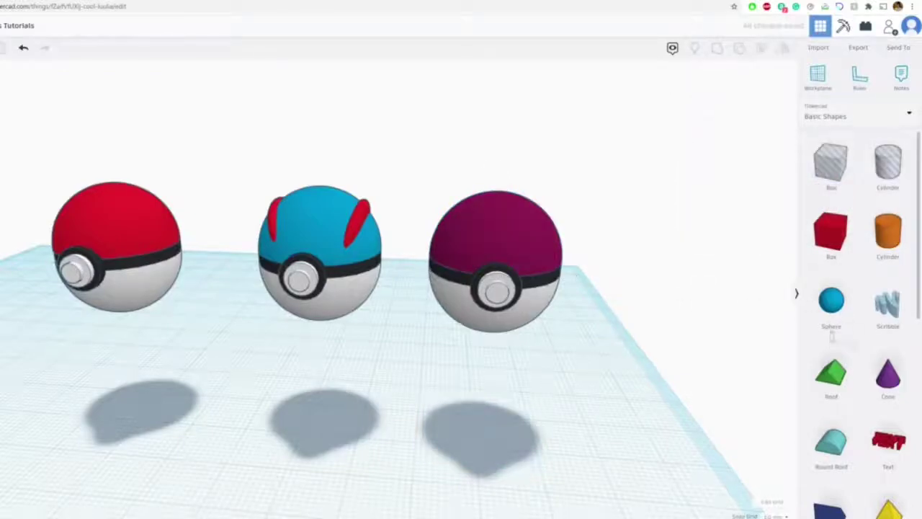
# Add a sphere, position it over one side of the dark magenta ball and colour it bright magenta
pyautogui.moveTo(832, 307); pyautogui.dragTo(524, 129)
pyautogui.moveTo(530, 154); pyautogui.dragTo(572, 317, button='right')
pyautogui.moveTo(573, 314); pyautogui.dragTo(476, 311)
pyautogui.click(433, 459)
pyautogui.click(713, 108)
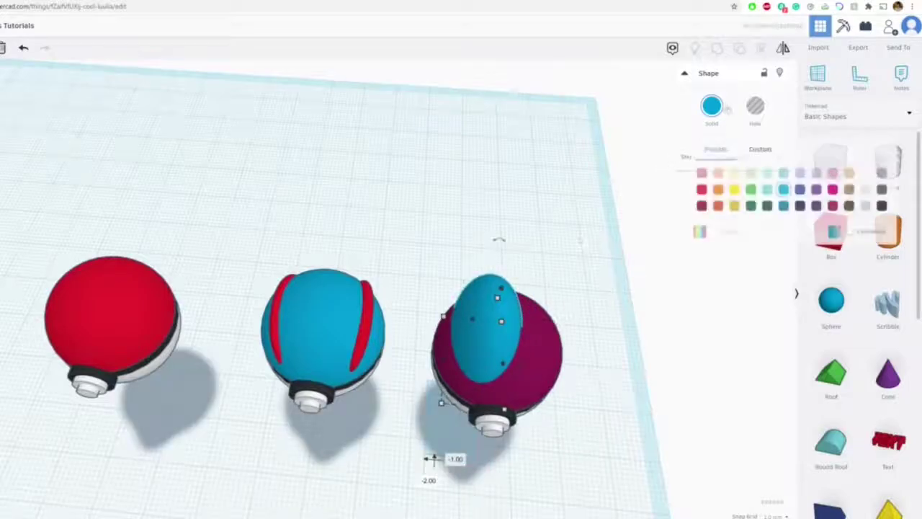
pyautogui.click(833, 191)
# Sink the bright magenta sphere into the third ball's upper side so that only a rounded patch protrudes
pyautogui.moveTo(577, 288); pyautogui.dragTo(541, 220, button='right')
pyautogui.moveTo(483, 212); pyautogui.dragTo(479, 249)
pyautogui.moveTo(478, 242); pyautogui.dragTo(478, 319, button='right')
pyautogui.moveTo(480, 330); pyautogui.dragTo(482, 343)
pyautogui.moveTo(482, 344); pyautogui.dragTo(472, 265, button='right')
pyautogui.moveTo(481, 234); pyautogui.dragTo(481, 242)
pyautogui.click(413, 196)
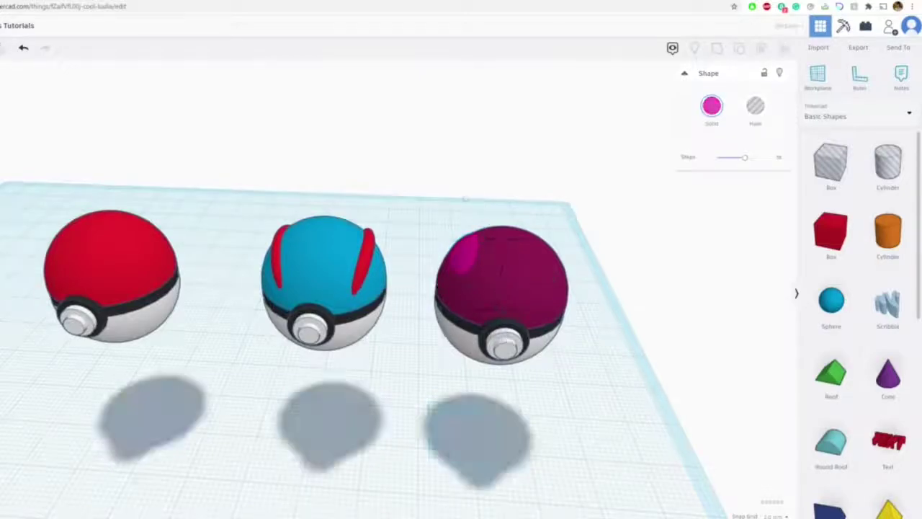
pyautogui.moveTo(414, 202); pyautogui.dragTo(468, 240, button='right')
pyautogui.click(465, 239)
pyautogui.moveTo(479, 224); pyautogui.dragTo(480, 218)
pyautogui.click(499, 193)
pyautogui.moveTo(498, 194); pyautogui.dragTo(480, 264, button='right')
# Duplicate the bright magenta patch and move the copy to the matching spot on the ball's opposite side
pyautogui.click(480, 270)
pyautogui.hotkey('ctrl', 'd')
pyautogui.press('Right')
pyautogui.press('Right')
pyautogui.press('Right')
pyautogui.press('Right')
pyautogui.press('Right')
pyautogui.moveTo(534, 265); pyautogui.dragTo(508, 272, button='right')
pyautogui.moveTo(536, 273); pyautogui.dragTo(556, 272)
pyautogui.moveTo(555, 273); pyautogui.dragTo(612, 211, button='right')
pyautogui.click(539, 205)
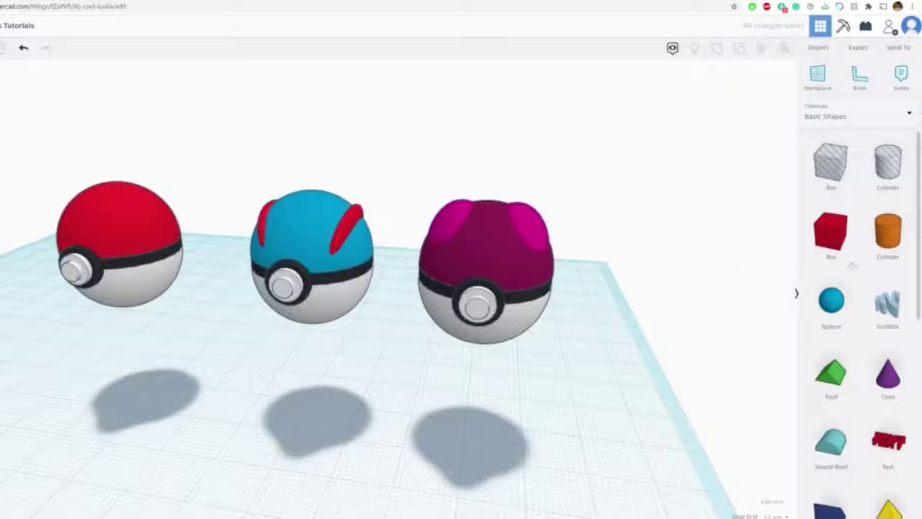
# Add a text shape in front of the third ball with the Sans font and the text M
pyautogui.moveTo(889, 441); pyautogui.dragTo(584, 404)
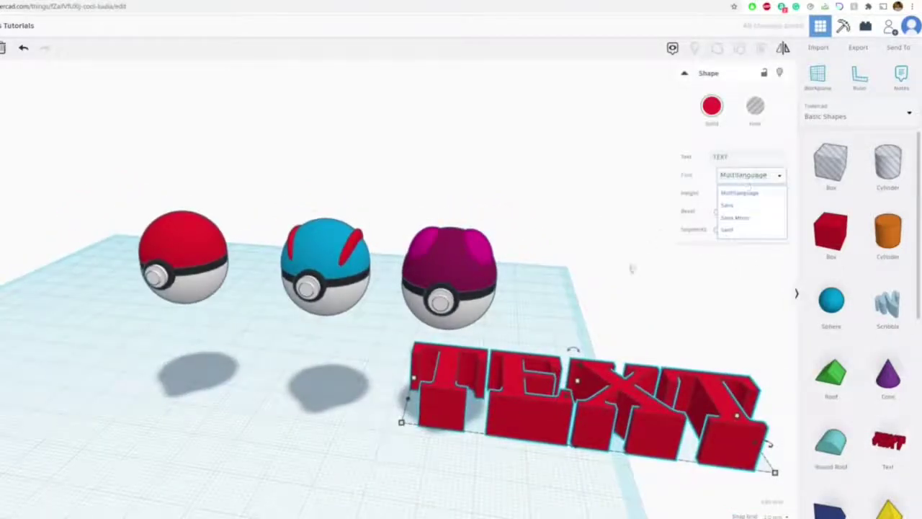
pyautogui.click(632, 274)
pyautogui.click(661, 382)
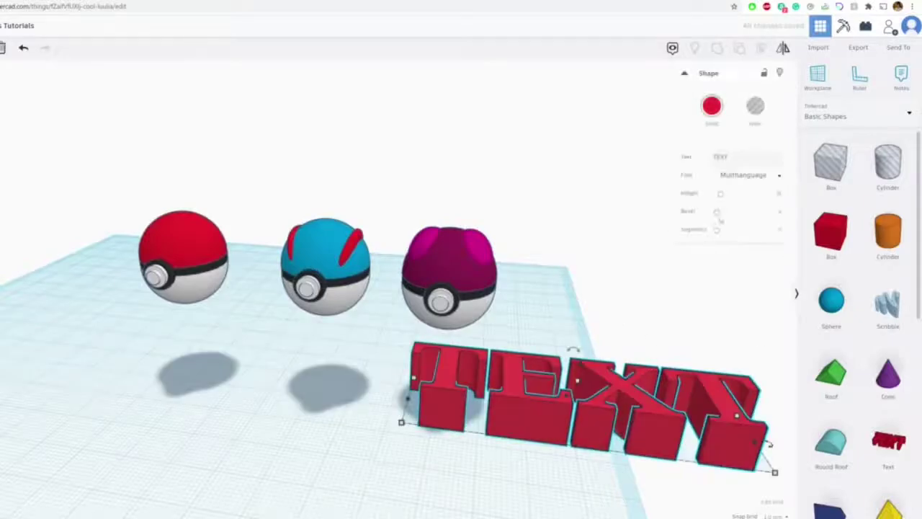
pyautogui.click(747, 175)
pyautogui.click(728, 204)
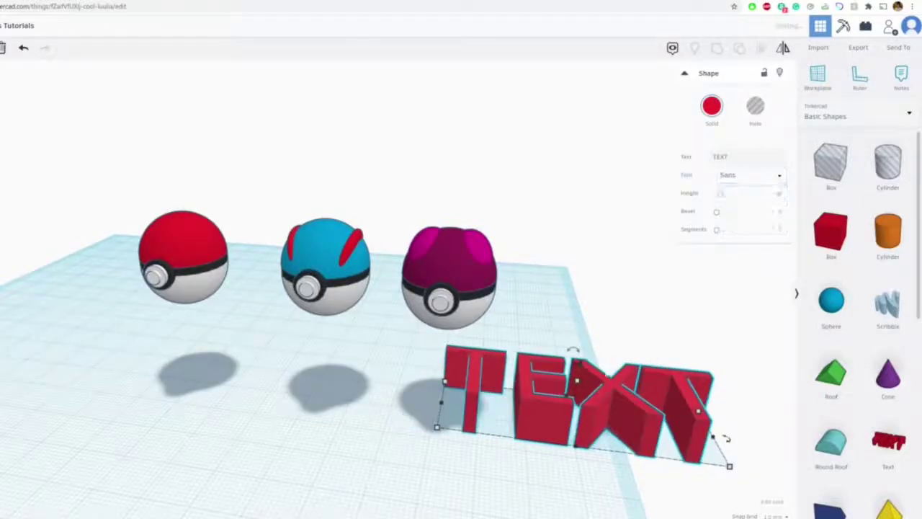
pyautogui.write('M')
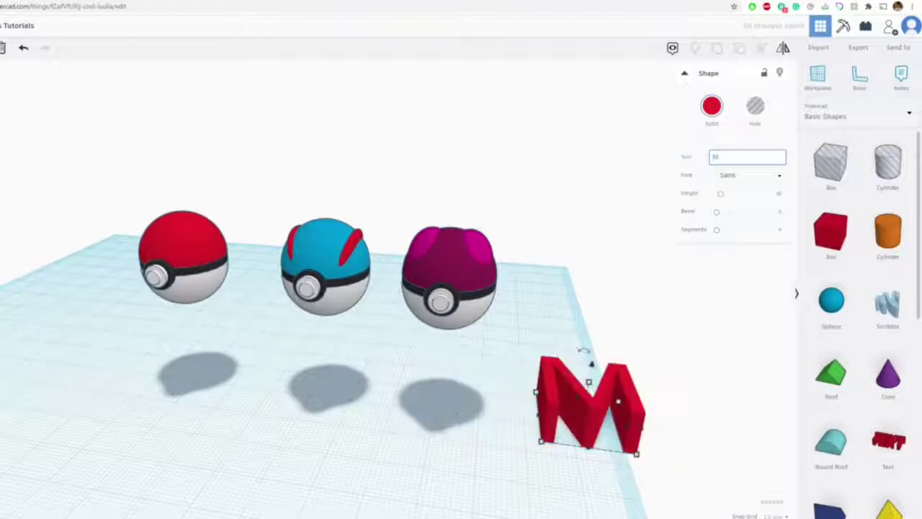
# Colour the M white and move it under the front of the third ball
pyautogui.click(712, 106)
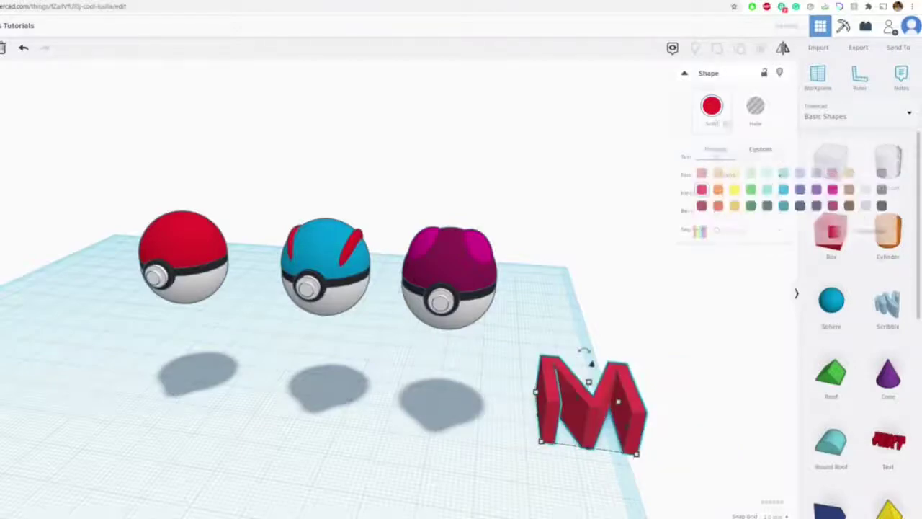
pyautogui.click(880, 174)
pyautogui.click(548, 321)
pyautogui.moveTo(548, 321); pyautogui.dragTo(484, 334, button='right')
pyautogui.moveTo(486, 405); pyautogui.dragTo(326, 353)
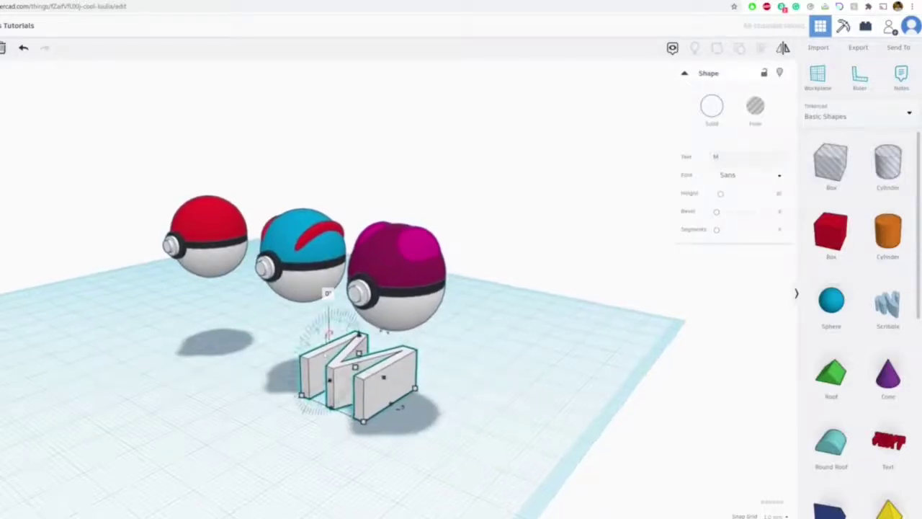
# Tilt the M backward to follow the ball's slope and raise it to the height of the third ball
pyautogui.moveTo(329, 310); pyautogui.dragTo(304, 358)
pyautogui.click(303, 358)
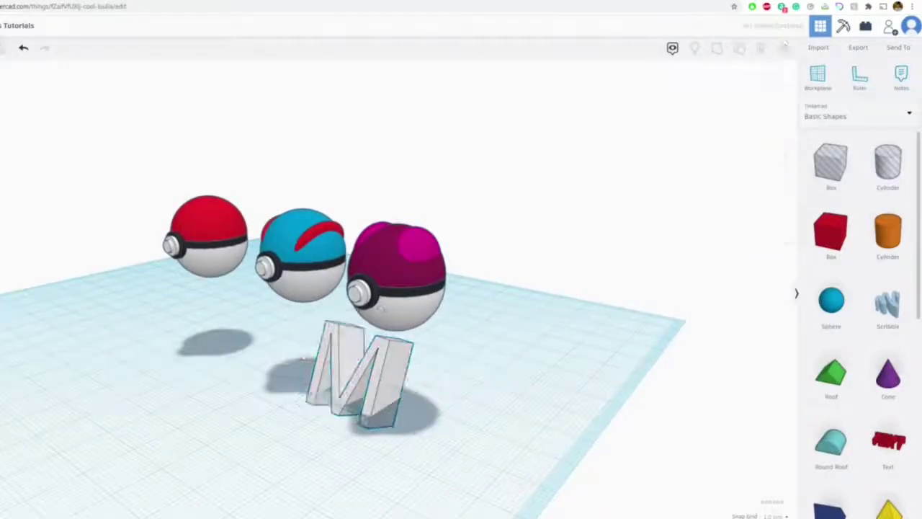
pyautogui.click(325, 358)
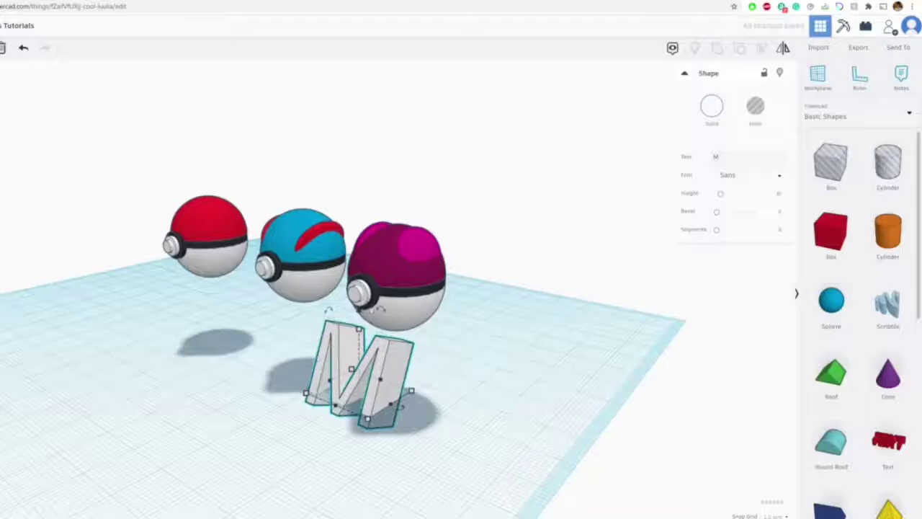
pyautogui.moveTo(359, 310); pyautogui.dragTo(359, 166)
pyautogui.moveTo(358, 167); pyautogui.dragTo(425, 184, button='right')
pyautogui.moveTo(420, 193); pyautogui.dragTo(418, 236)
# Shrink the M and place it on the front of the third ball's upper half, above the button
pyautogui.moveTo(373, 288); pyautogui.dragTo(408, 289)
pyautogui.moveTo(426, 250); pyautogui.dragTo(474, 226)
pyautogui.moveTo(499, 310); pyautogui.dragTo(475, 363, button='right')
pyautogui.moveTo(466, 361)
pyautogui.mouseDown()
pyautogui.moveTo(461, 372)
pyautogui.moveTo(465, 364)
pyautogui.mouseUp()
pyautogui.moveTo(445, 302); pyautogui.dragTo(446, 315)
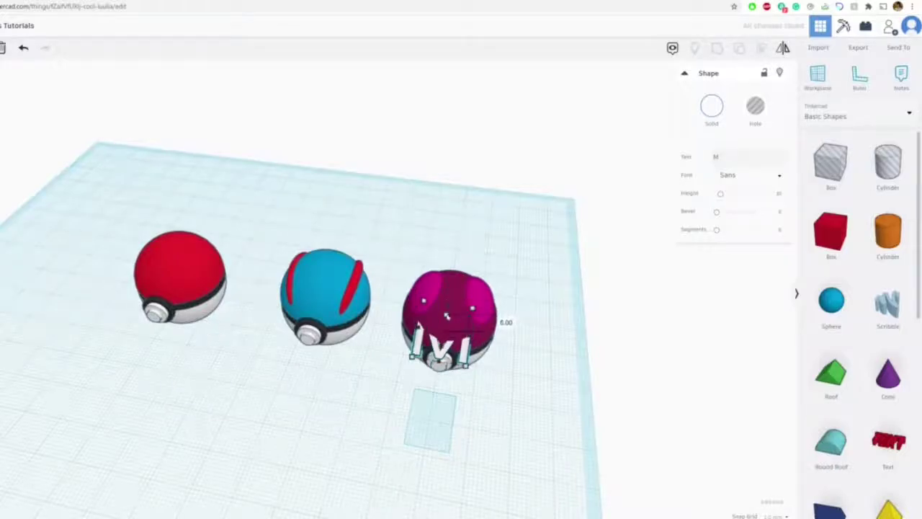
pyautogui.moveTo(413, 358); pyautogui.dragTo(419, 338)
# Seat the M on the dome's surface and narrow it to fit between the two bright magenta patches
pyautogui.moveTo(433, 315); pyautogui.dragTo(448, 245, button='right')
pyautogui.moveTo(447, 242); pyautogui.dragTo(446, 218)
pyautogui.moveTo(446, 219); pyautogui.dragTo(437, 258, button='right')
pyautogui.moveTo(425, 285)
pyautogui.mouseDown()
pyautogui.moveTo(445, 297)
pyautogui.moveTo(431, 292)
pyautogui.moveTo(442, 286)
pyautogui.mouseUp()
pyautogui.moveTo(443, 287); pyautogui.dragTo(390, 296, button='right')
pyautogui.scroll(6, 390, 296)
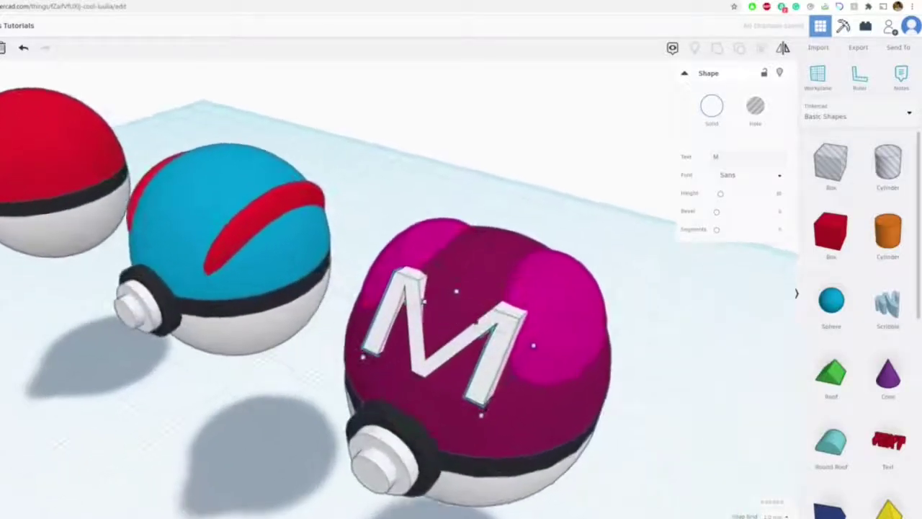
pyautogui.moveTo(527, 348); pyautogui.dragTo(507, 349)
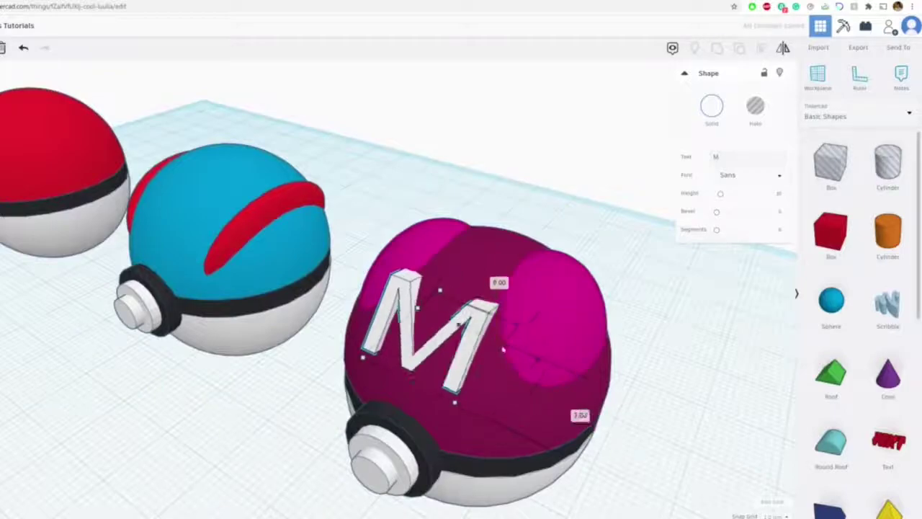
pyautogui.moveTo(418, 308); pyautogui.dragTo(430, 313)
pyautogui.click(577, 215)
pyautogui.moveTo(576, 215); pyautogui.dragTo(595, 230, button='right')
pyautogui.scroll(-3, 595, 231)
# Check the reference picture of the balls and recolour the third ball's upper half purple
pyautogui.hotkey('ctrl', 'Tab')
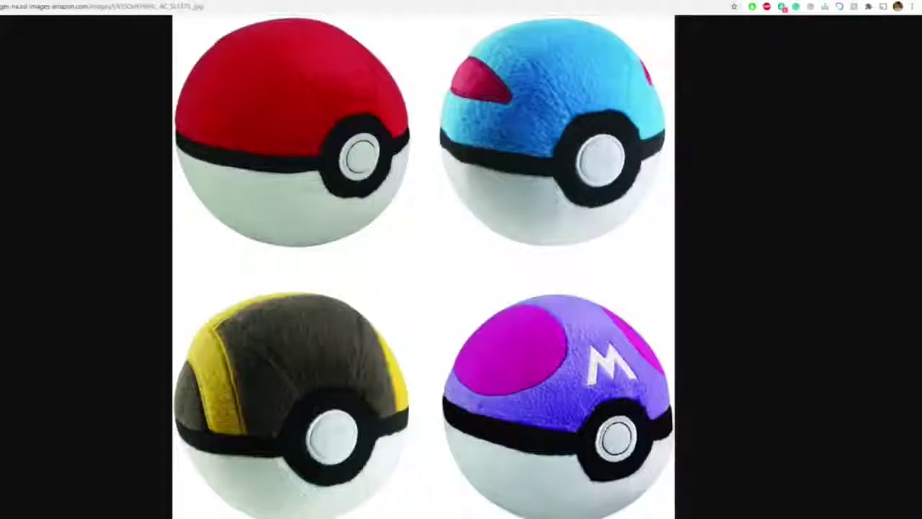
pyautogui.hotkey('ctrl', 'shift', 'Tab')
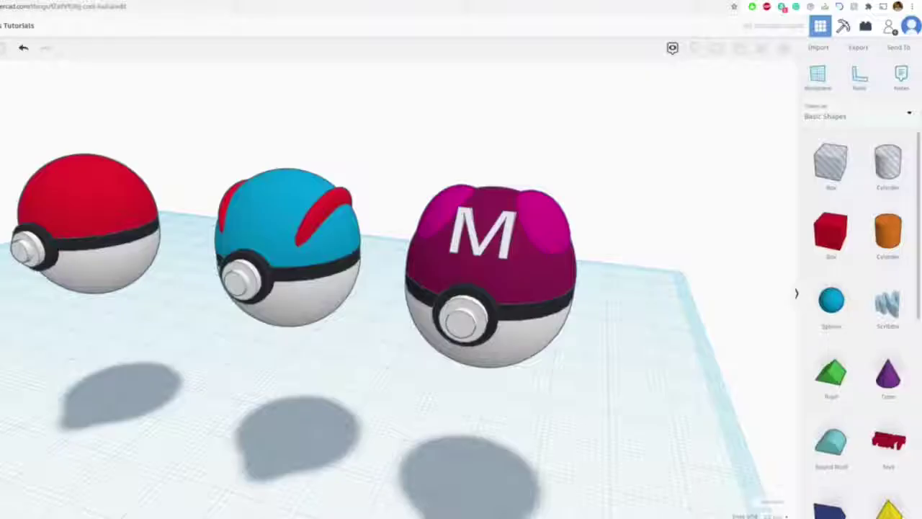
pyautogui.click(541, 296)
pyautogui.click(714, 111)
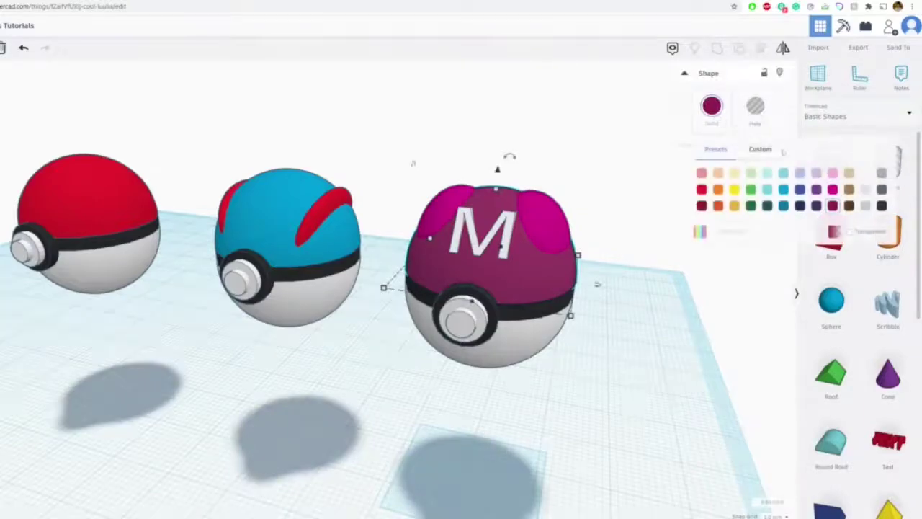
pyautogui.click(817, 206)
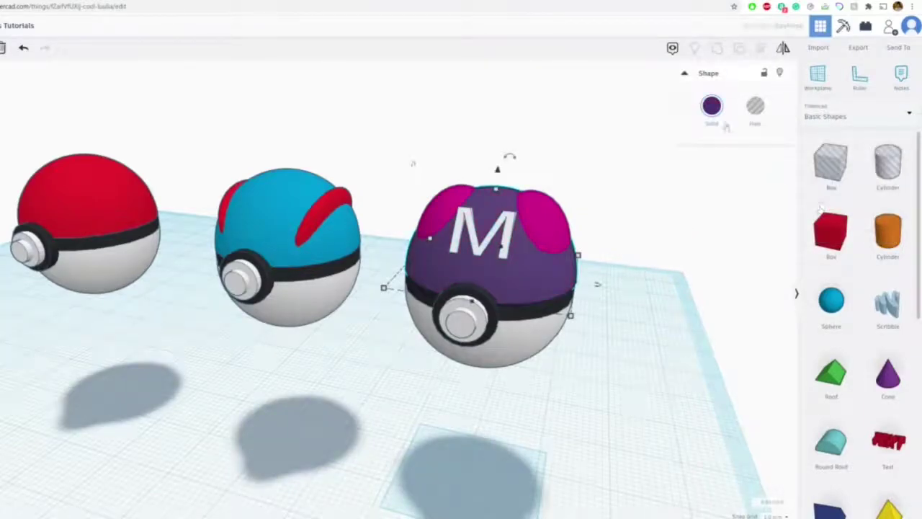
pyautogui.click(718, 115)
pyautogui.click(817, 191)
pyautogui.click(634, 306)
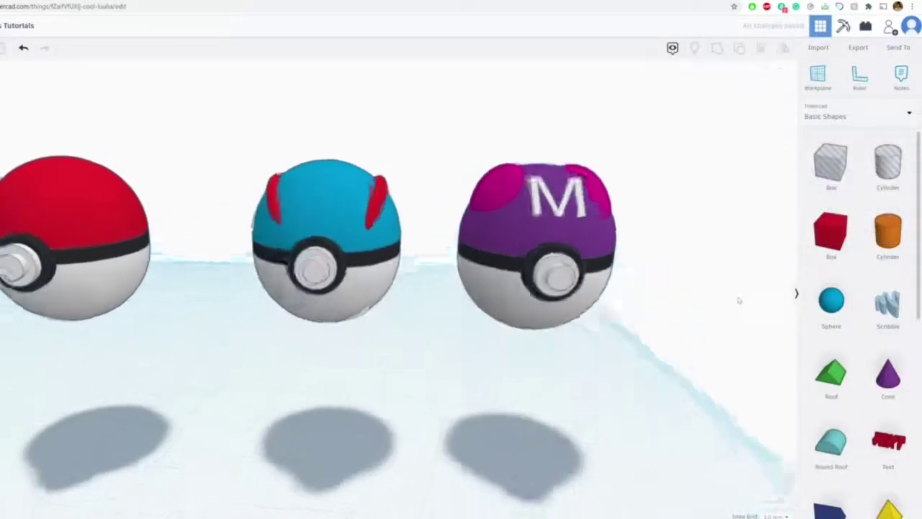
# Duplicate the complete red ball and place the copy beside it at the free end of the row
pyautogui.moveTo(739, 301); pyautogui.dragTo(678, 328, button='right')
pyautogui.scroll(-3, 577, 325)
pyautogui.moveTo(490, 323); pyautogui.dragTo(527, 325, button='middle')
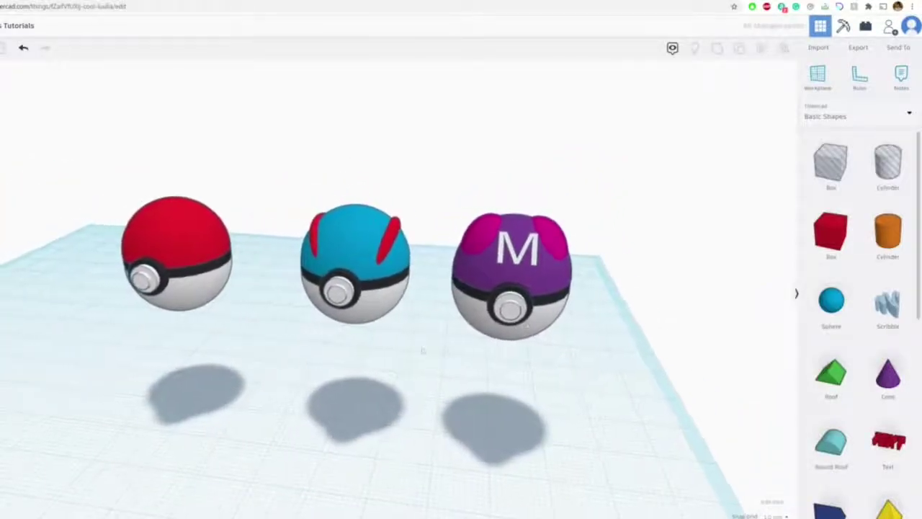
pyautogui.moveTo(225, 314); pyautogui.dragTo(502, 324, button='middle')
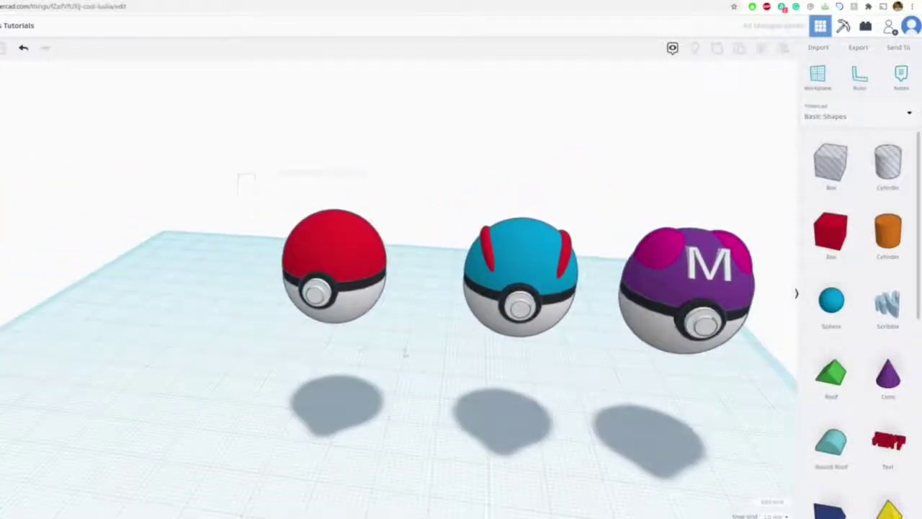
pyautogui.moveTo(406, 354); pyautogui.dragTo(405, 354)
pyautogui.hotkey('ctrl', 'v')
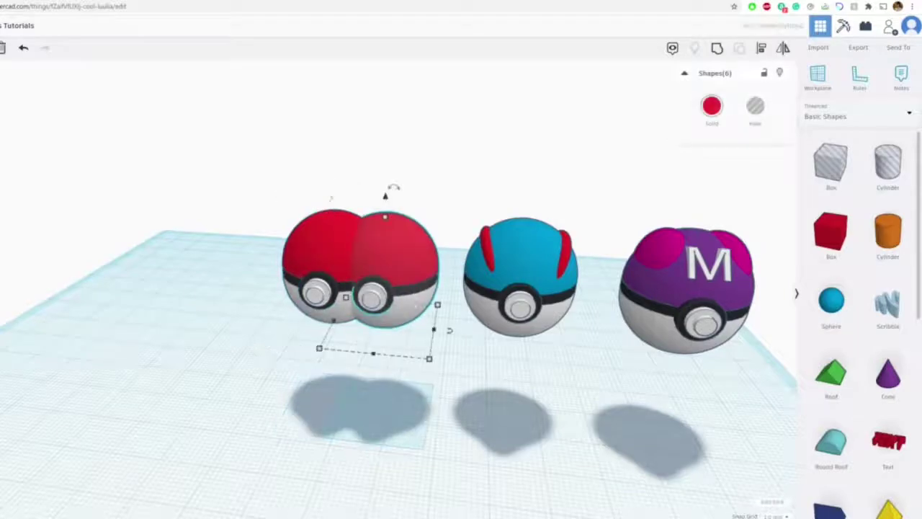
pyautogui.moveTo(386, 315); pyautogui.dragTo(173, 297)
pyautogui.click(250, 203)
# Consult the reference picture and recolour the copied ball's upper half black
pyautogui.click(432, 0)
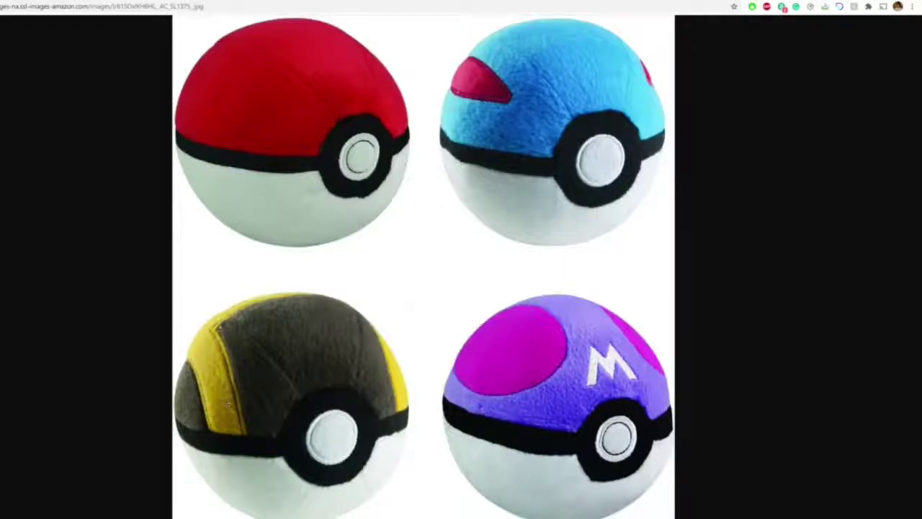
pyautogui.click(108, 1)
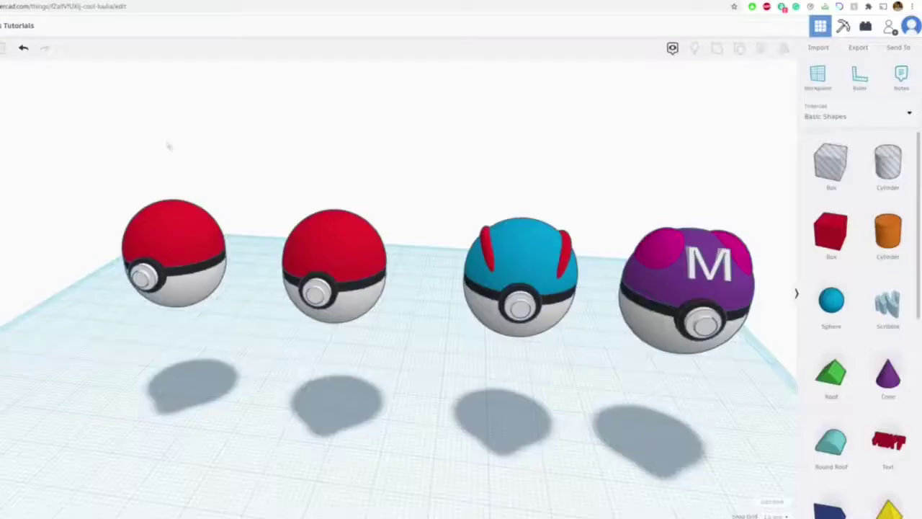
pyautogui.moveTo(386, 165); pyautogui.dragTo(639, 259, button='middle')
pyautogui.scroll(2, 470, 358)
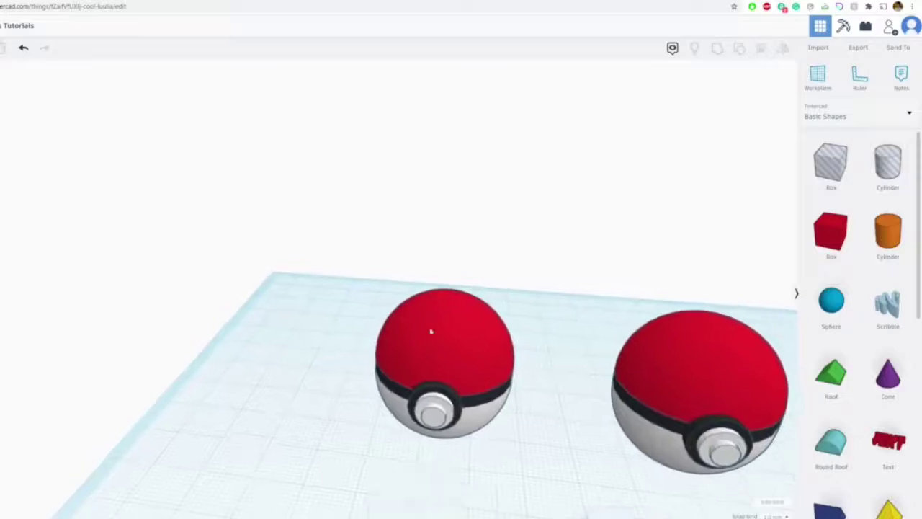
pyautogui.click(430, 329)
pyautogui.click(713, 119)
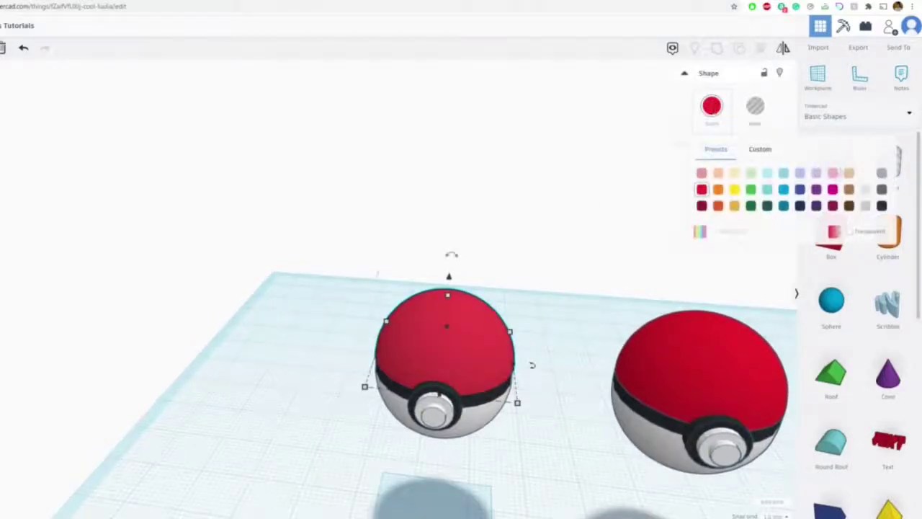
pyautogui.click(884, 207)
pyautogui.click(590, 326)
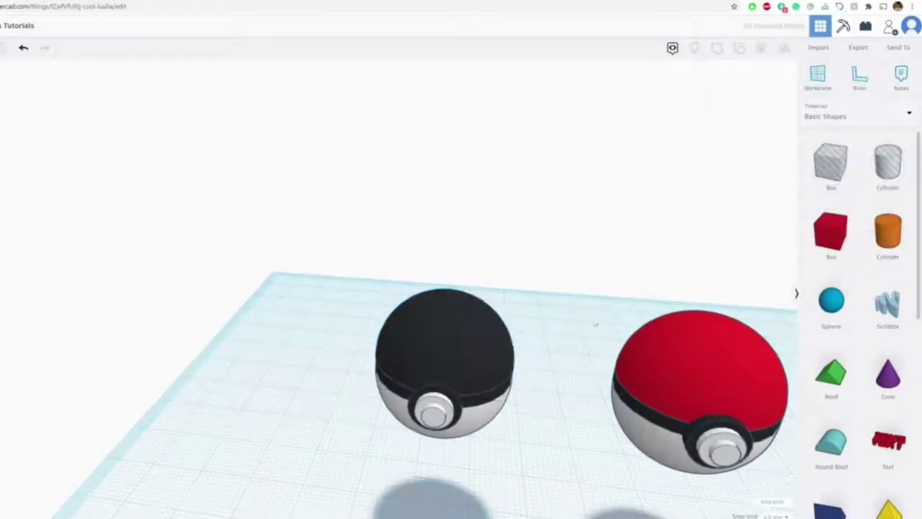
# Add a text shape in front of the black ball with the Sans font and the text H, coloured yellow
pyautogui.scroll(-3, 595, 324)
pyautogui.scroll(-5, 870, 349)
pyautogui.scroll(2, 869, 349)
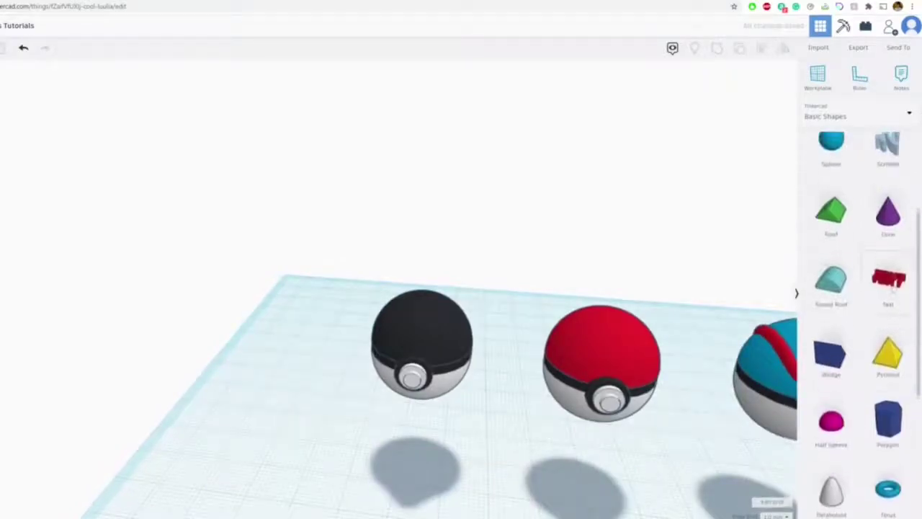
pyautogui.moveTo(888, 281); pyautogui.dragTo(378, 450)
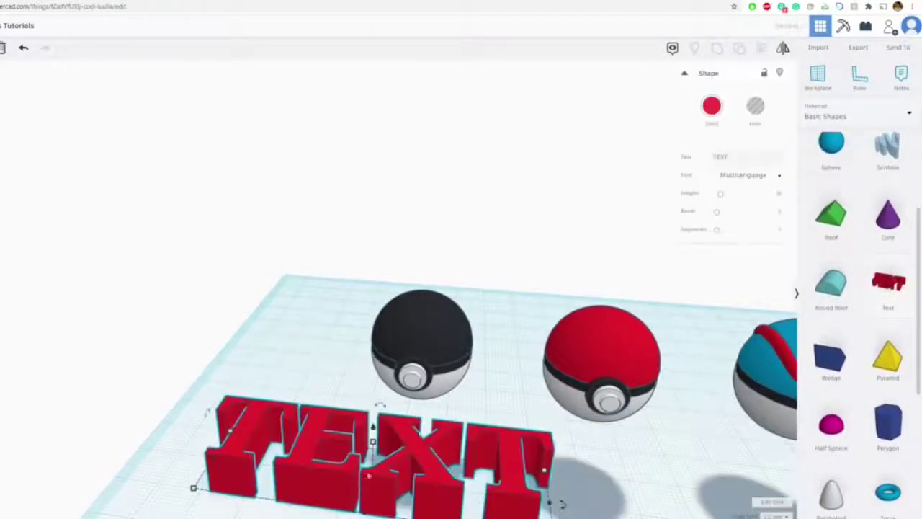
pyautogui.click(749, 175)
pyautogui.click(749, 207)
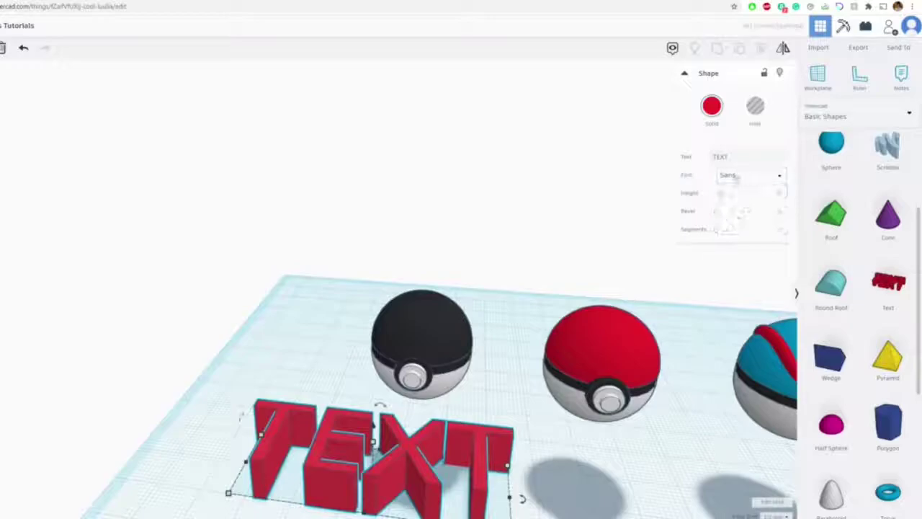
pyautogui.click(720, 157)
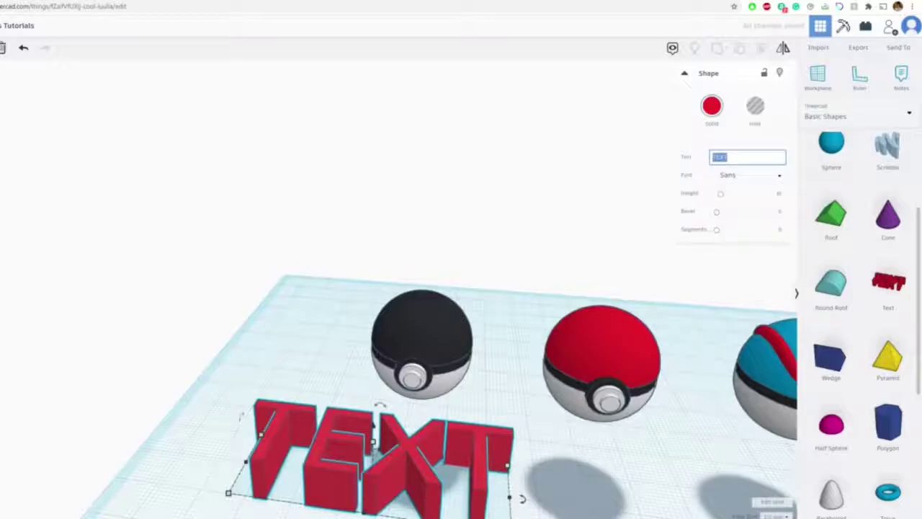
pyautogui.write('H')
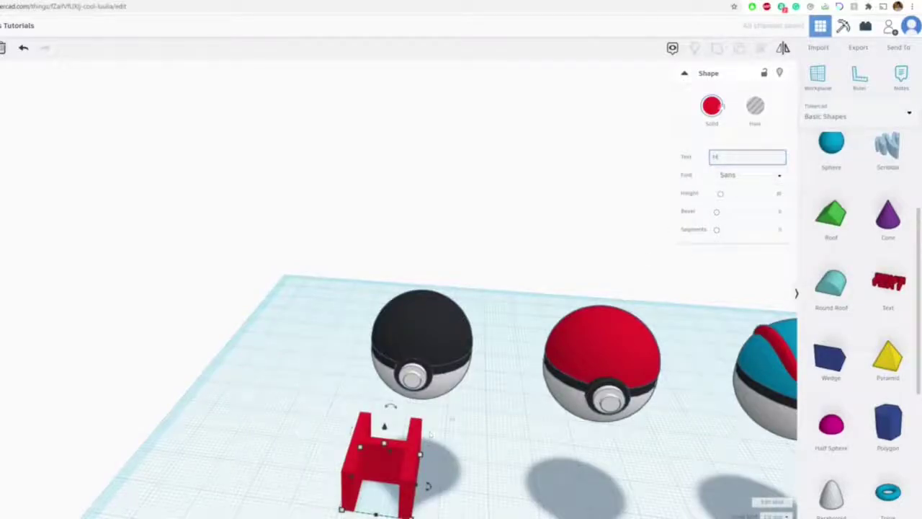
pyautogui.click(721, 106)
pyautogui.click(735, 190)
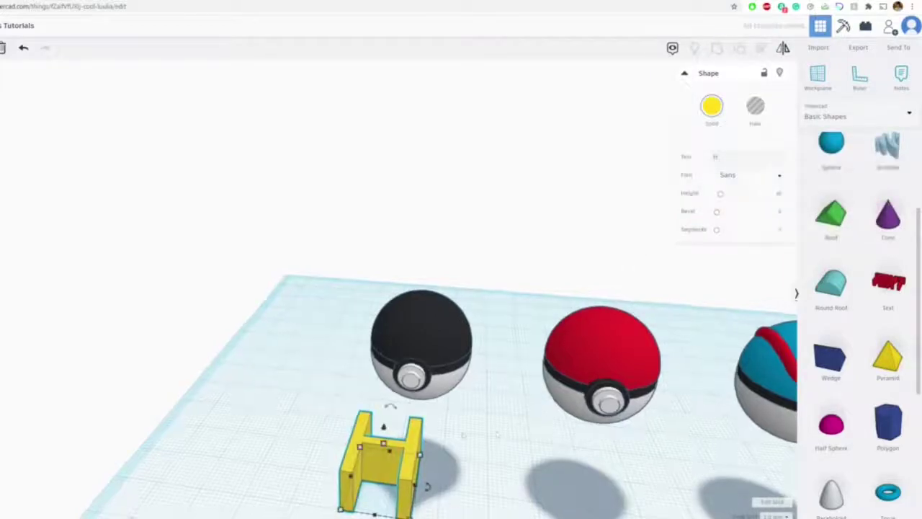
# Raise the yellow H and move it onto the black ball so that it cuts through the upper half
pyautogui.moveTo(596, 409); pyautogui.dragTo(508, 375, button='right')
pyautogui.moveTo(349, 427); pyautogui.dragTo(350, 268)
pyautogui.moveTo(367, 328); pyautogui.dragTo(454, 412, button='right')
pyautogui.scroll(4, 449, 367)
pyautogui.moveTo(386, 314); pyautogui.dragTo(451, 303)
pyautogui.moveTo(466, 336); pyautogui.dragTo(413, 176, button='right')
pyautogui.scroll(5, 364, 252)
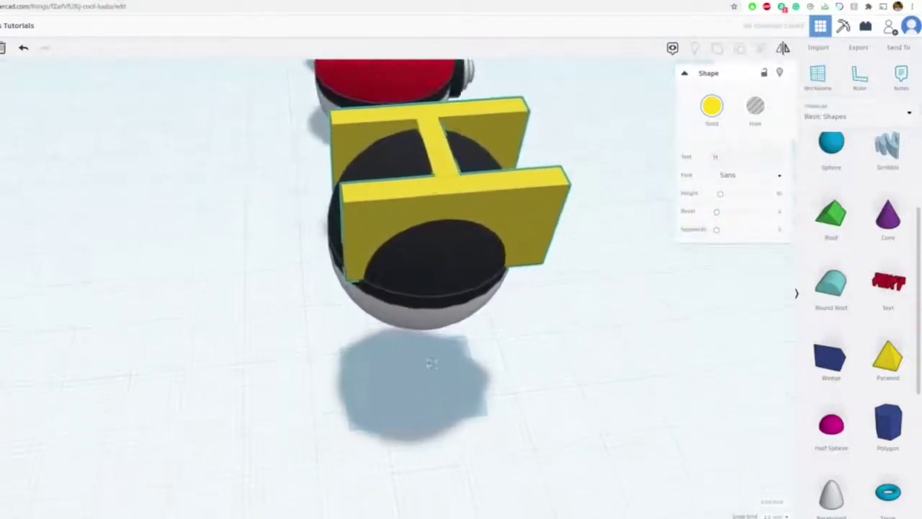
# Fine-tune the H's placement so that its two bars sit evenly on both sides of the black dome
pyautogui.moveTo(365, 224); pyautogui.dragTo(365, 360, button='middle')
pyautogui.moveTo(364, 361); pyautogui.dragTo(427, 422, button='right')
pyautogui.moveTo(474, 386); pyautogui.dragTo(463, 390)
pyautogui.moveTo(455, 335); pyautogui.dragTo(417, 277, button='right')
pyautogui.moveTo(488, 336); pyautogui.dragTo(404, 375, button='right')
pyautogui.moveTo(425, 468); pyautogui.dragTo(442, 314, button='middle')
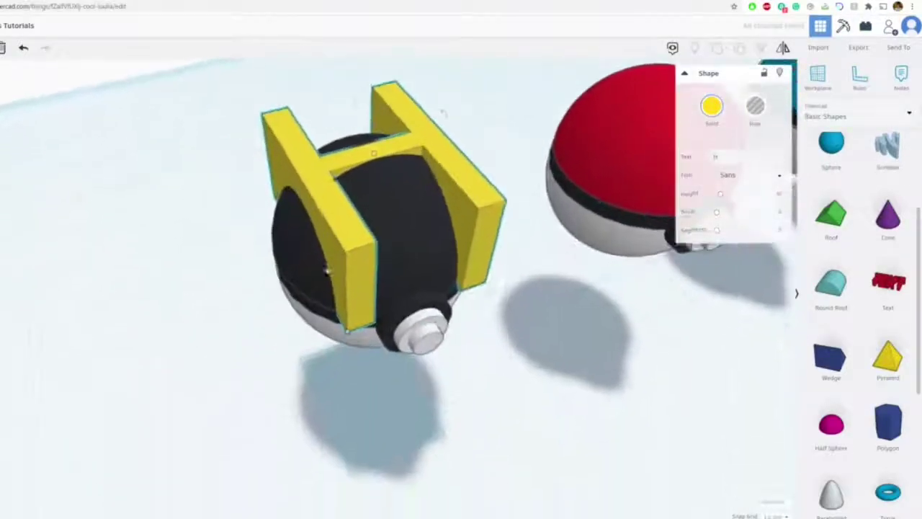
pyautogui.moveTo(442, 315); pyautogui.dragTo(404, 308, button='right')
pyautogui.moveTo(469, 303); pyautogui.dragTo(382, 196, button='right')
pyautogui.moveTo(376, 191)
pyautogui.mouseDown()
pyautogui.moveTo(365, 192)
pyautogui.moveTo(374, 191)
pyautogui.mouseUp()
pyautogui.moveTo(389, 399); pyautogui.dragTo(386, 398)
pyautogui.moveTo(372, 190); pyautogui.dragTo(373, 190)
pyautogui.click(435, 252)
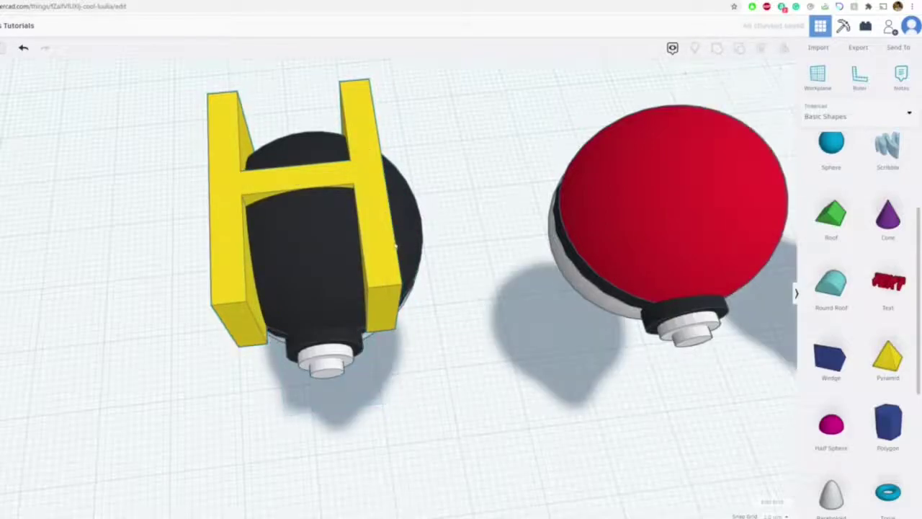
pyautogui.moveTo(393, 246); pyautogui.dragTo(393, 247)
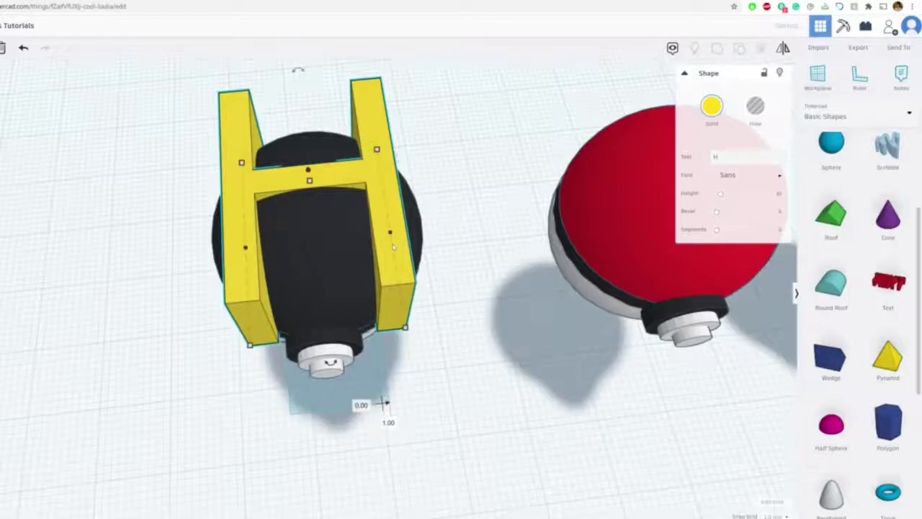
pyautogui.click(472, 305)
# Duplicate the black dome, move the copy 30 mm out beside the ball and turn it into a hole
pyautogui.moveTo(465, 350); pyautogui.dragTo(560, 344, button='right')
pyautogui.scroll(-2, 256, 311)
pyautogui.moveTo(247, 305); pyautogui.dragTo(543, 248, button='middle')
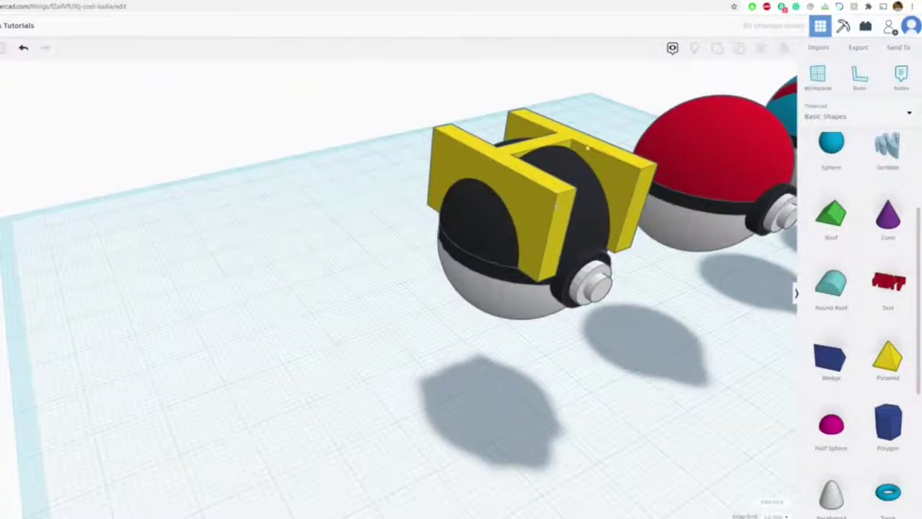
pyautogui.moveTo(597, 193); pyautogui.dragTo(504, 232, button='right')
pyautogui.click(505, 233)
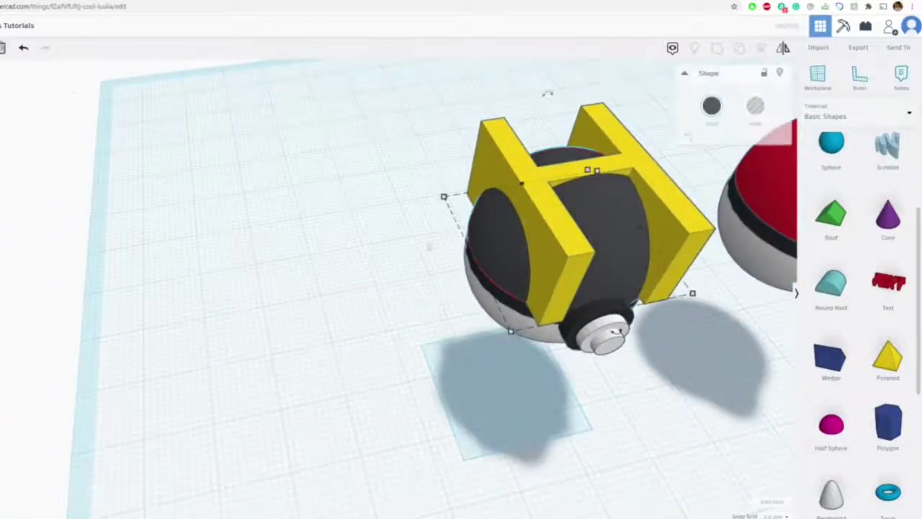
pyautogui.moveTo(490, 245); pyautogui.dragTo(197, 278)
pyautogui.click(756, 108)
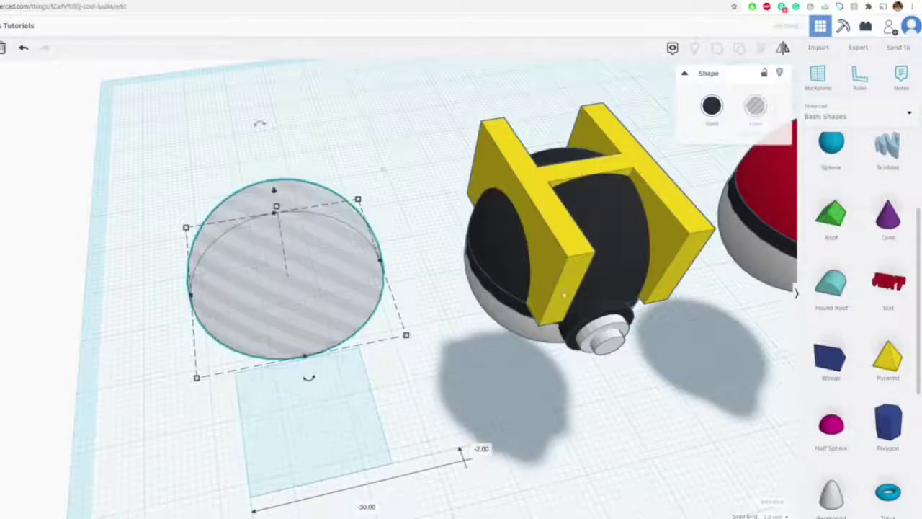
# Add a box at the dome-shaped hole and raise it so that it surrounds the hole
pyautogui.scroll(-3, 360, 288)
pyautogui.scroll(3, 857, 288)
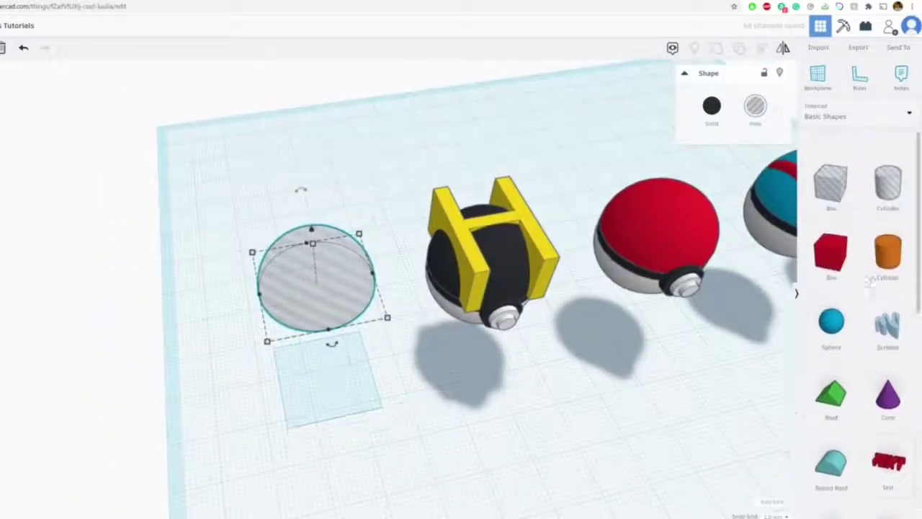
pyautogui.moveTo(831, 231); pyautogui.dragTo(323, 368)
pyautogui.moveTo(317, 311); pyautogui.dragTo(308, 200)
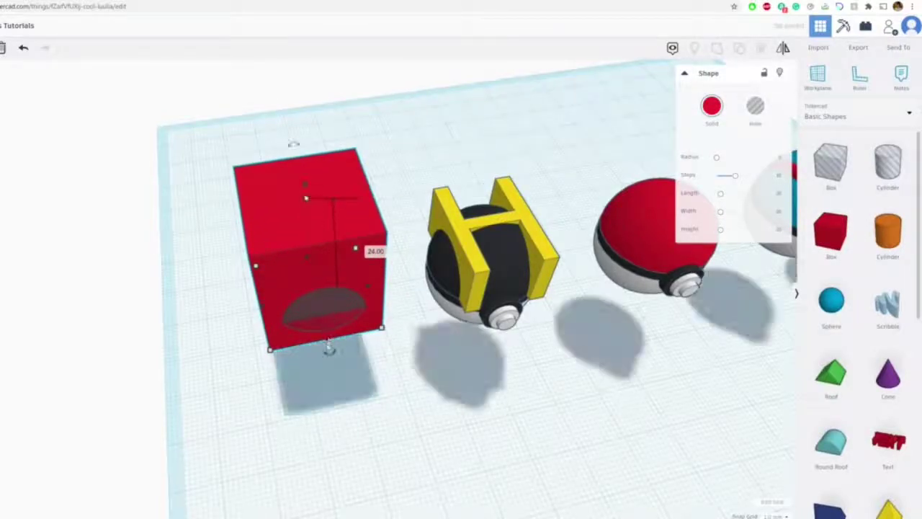
# Enlarge the red box on several sides so that it fully encloses the dome-shaped hole with room to spare
pyautogui.moveTo(329, 341); pyautogui.dragTo(339, 390)
pyautogui.moveTo(264, 332); pyautogui.dragTo(234, 334)
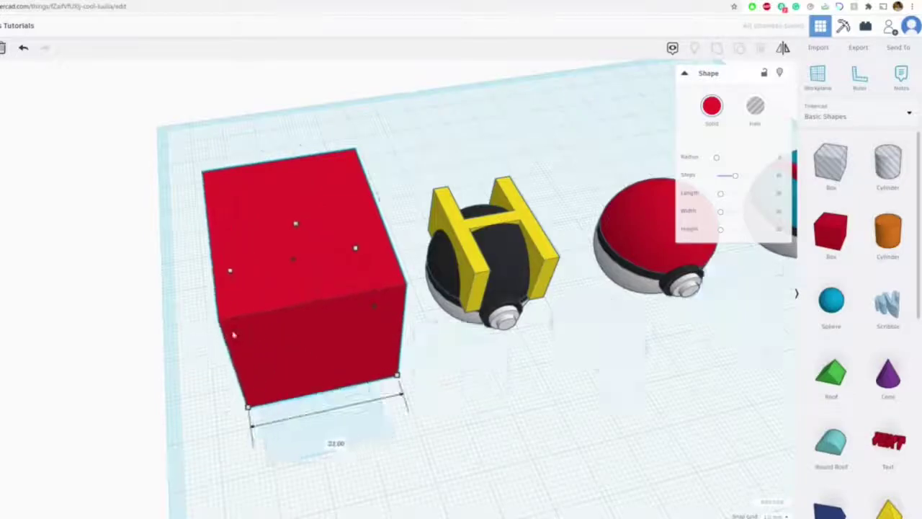
pyautogui.moveTo(376, 309); pyautogui.dragTo(393, 304)
# Group the red box with the dome-shaped hole inside it and turn the resulting shape into a hole
pyautogui.moveTo(382, 311); pyautogui.dragTo(338, 254, button='right')
pyautogui.click(263, 139)
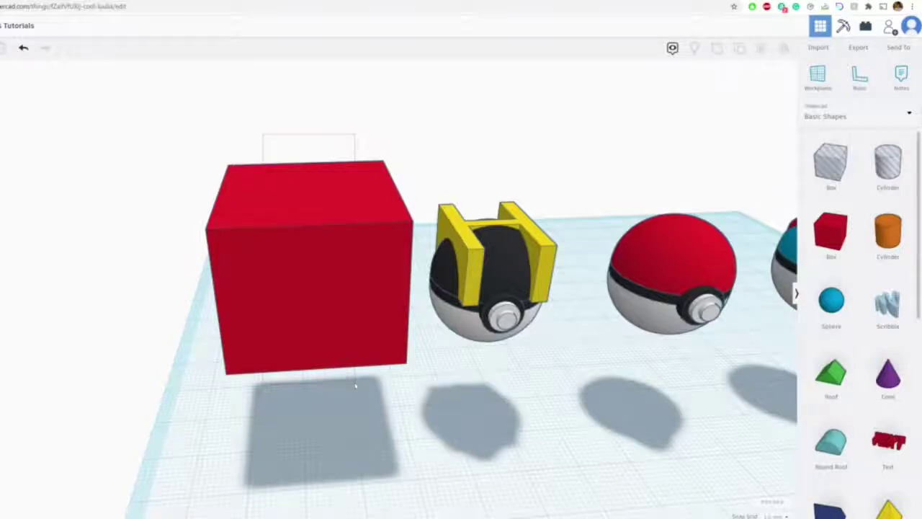
pyautogui.click(341, 310)
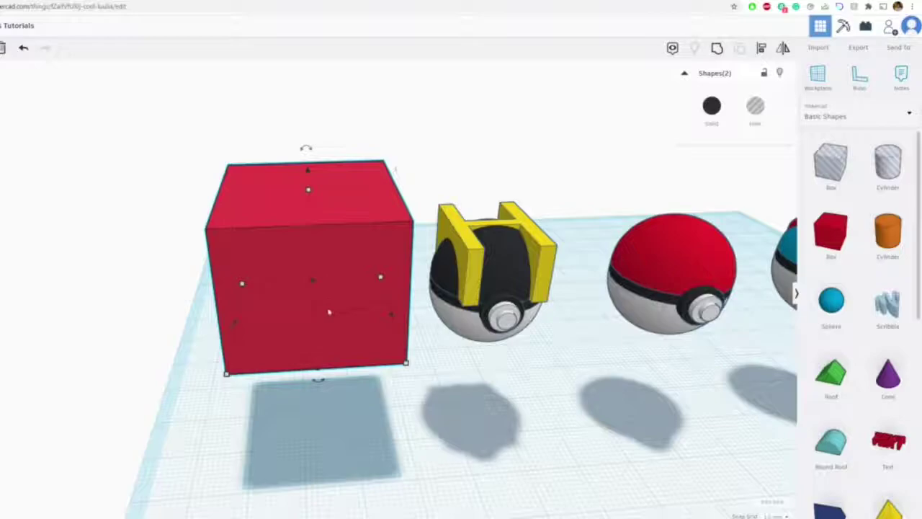
pyautogui.click(717, 49)
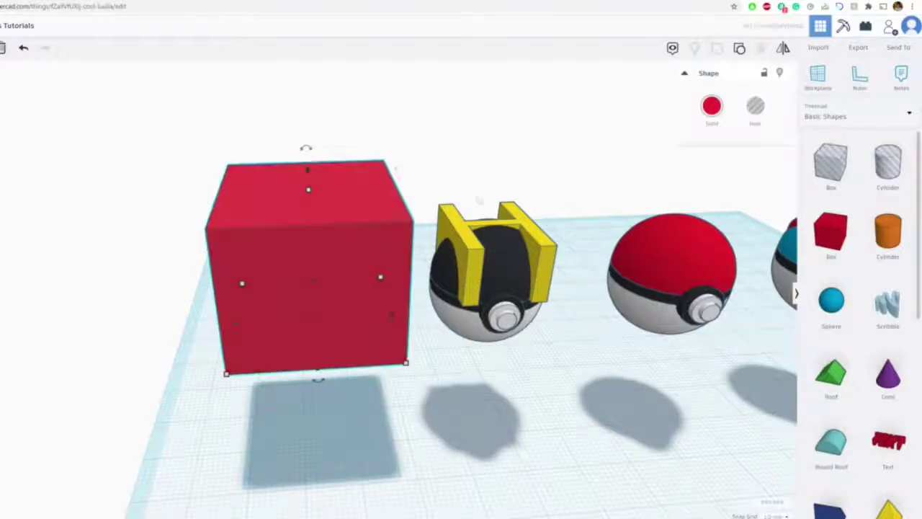
pyautogui.click(754, 108)
# Move the hollowed-out hole box sideways onto the black ball so that its cavity lines up with the dome
pyautogui.moveTo(569, 216); pyautogui.dragTo(522, 203, button='right')
pyautogui.moveTo(346, 297); pyautogui.dragTo(559, 303)
pyautogui.moveTo(521, 233); pyautogui.dragTo(515, 227, button='right')
pyautogui.moveTo(516, 226); pyautogui.dragTo(433, 268, button='middle')
# Group the hole box with the yellow H and the black dome to trim the H to the ball's surface
pyautogui.click(384, 170)
pyautogui.moveTo(384, 170); pyautogui.dragTo(495, 268)
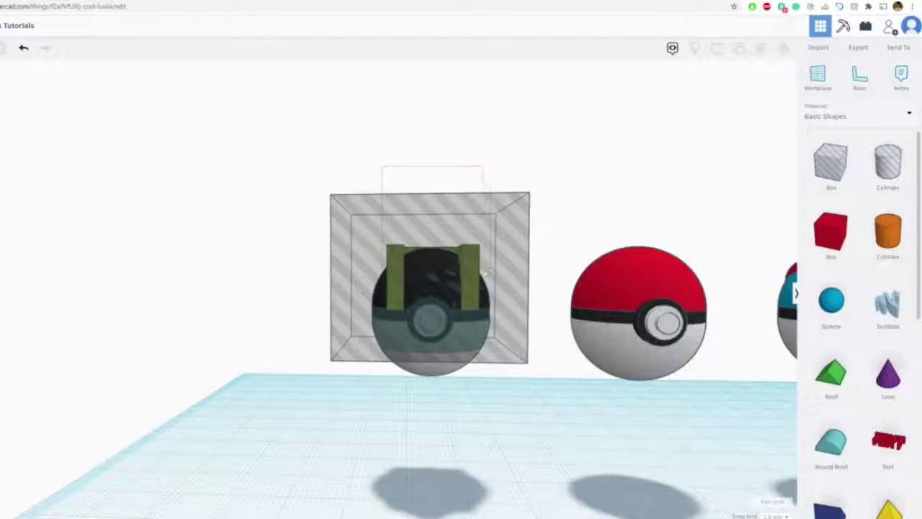
pyautogui.moveTo(481, 279); pyautogui.dragTo(483, 280)
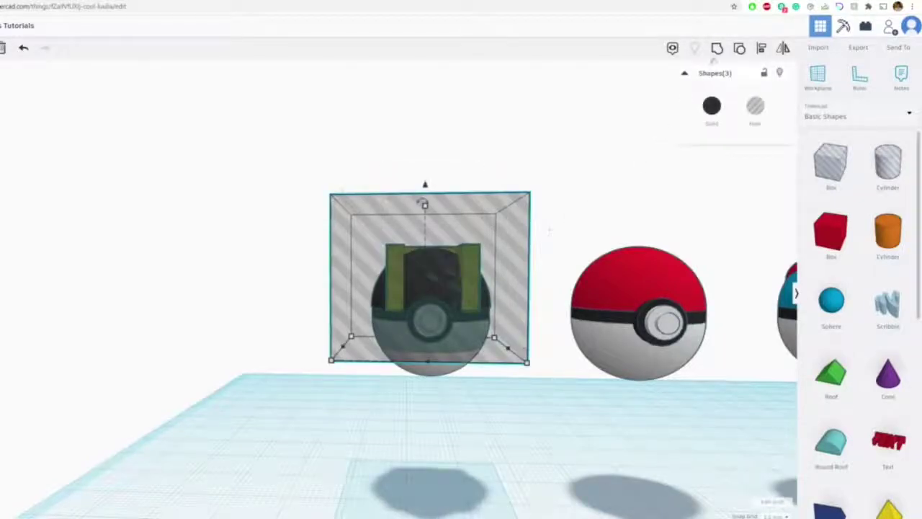
pyautogui.click(717, 48)
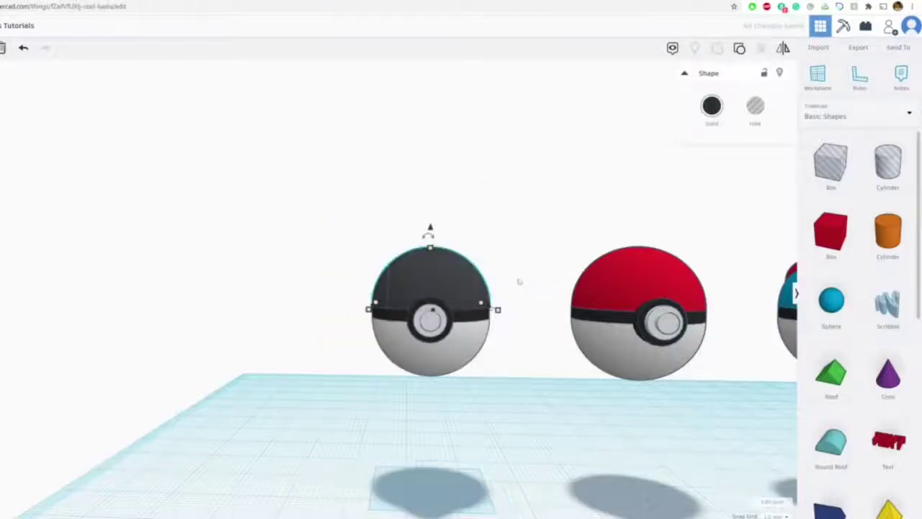
# Enable the Multicolor option on the grouped dome so that the H stripes keep their yellow colour
pyautogui.moveTo(519, 281); pyautogui.dragTo(474, 315, button='right')
pyautogui.scroll(3, 473, 315)
pyautogui.scroll(2, 474, 315)
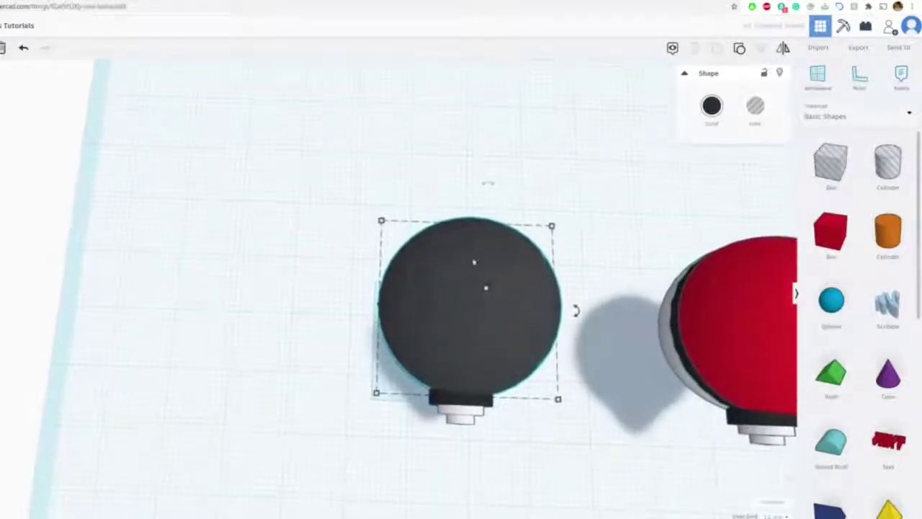
pyautogui.click(712, 111)
pyautogui.click(719, 234)
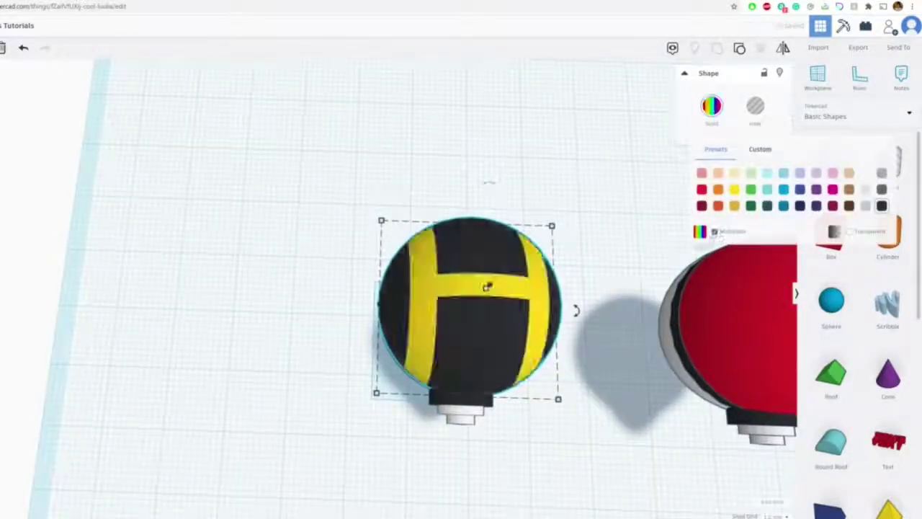
# Examine the finished Ultra Ball and the rest of the Poké Ball row from the front
pyautogui.moveTo(482, 303); pyautogui.dragTo(484, 216, button='right')
pyautogui.click(498, 166)
pyautogui.moveTo(519, 281); pyautogui.dragTo(359, 233, button='middle')
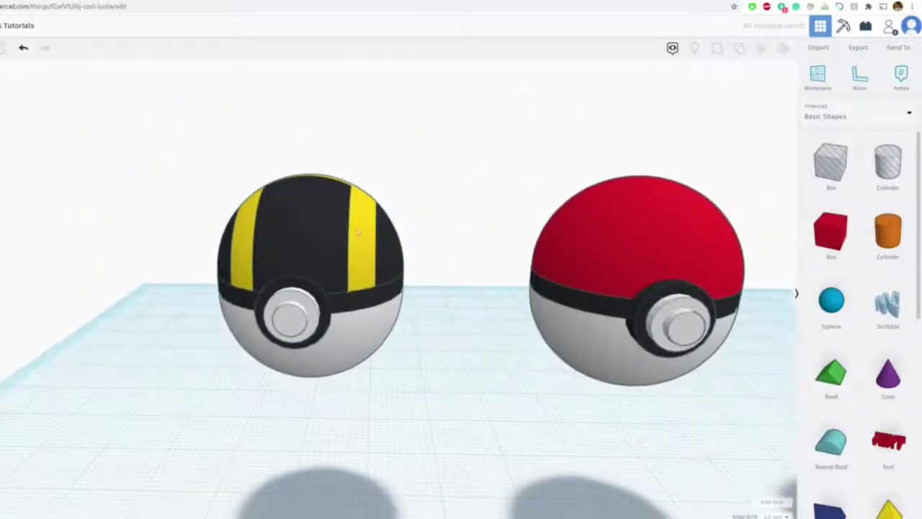
pyautogui.moveTo(492, 282); pyautogui.dragTo(316, 240, button='middle')
pyautogui.moveTo(506, 247); pyautogui.dragTo(165, 272, button='middle')
pyautogui.moveTo(456, 269); pyautogui.dragTo(223, 263, button='right')
pyautogui.scroll(-4, 288, 278)
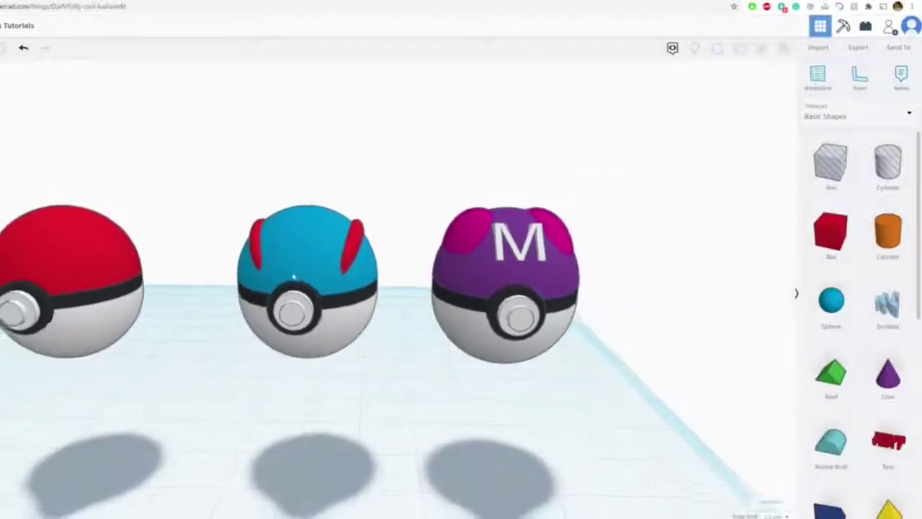
pyautogui.moveTo(289, 279); pyautogui.dragTo(349, 269, button='right')
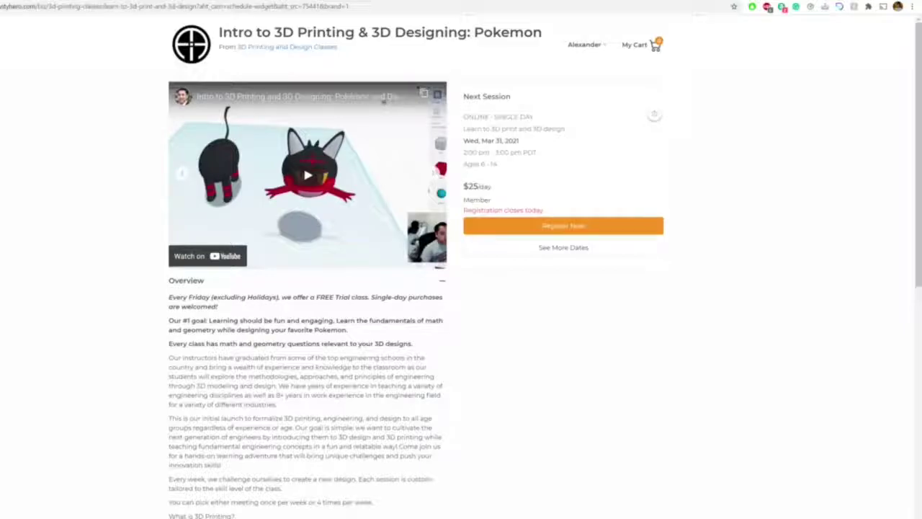
pyautogui.moveTo(170, 297); pyautogui.dragTo(274, 298)
pyautogui.click(376, 306)
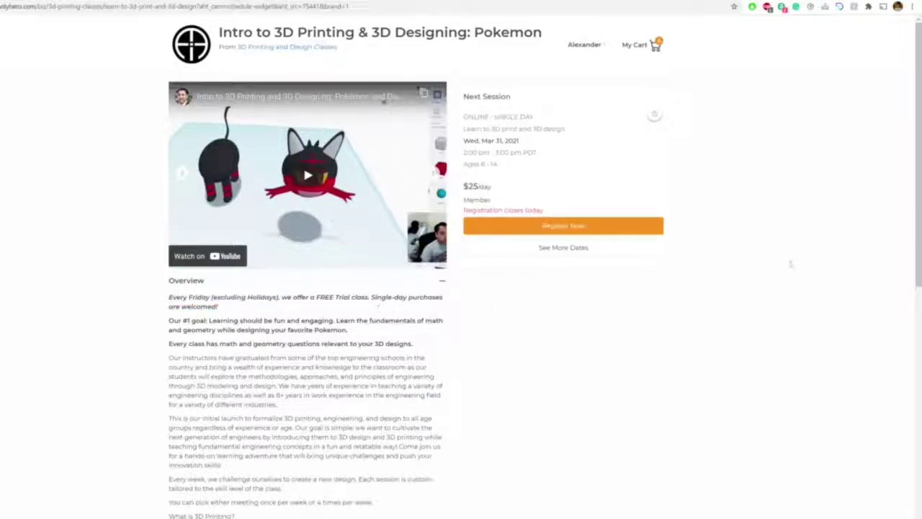